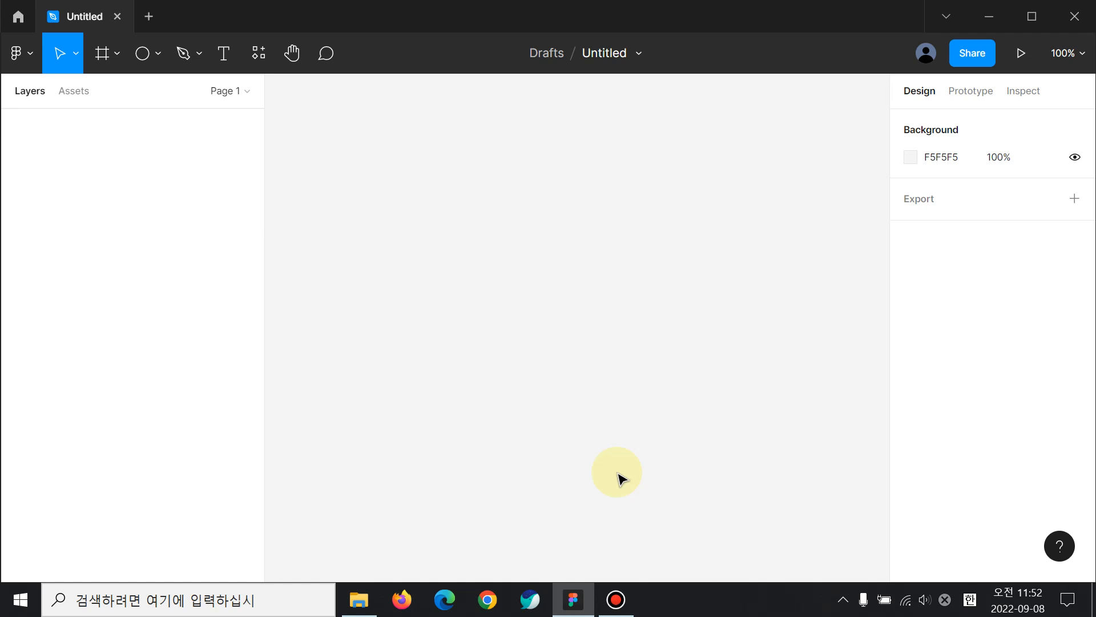
Draw a 100 × 100 square in the upper part of the empty canvas and fill it with red E33E3E.
key("r")
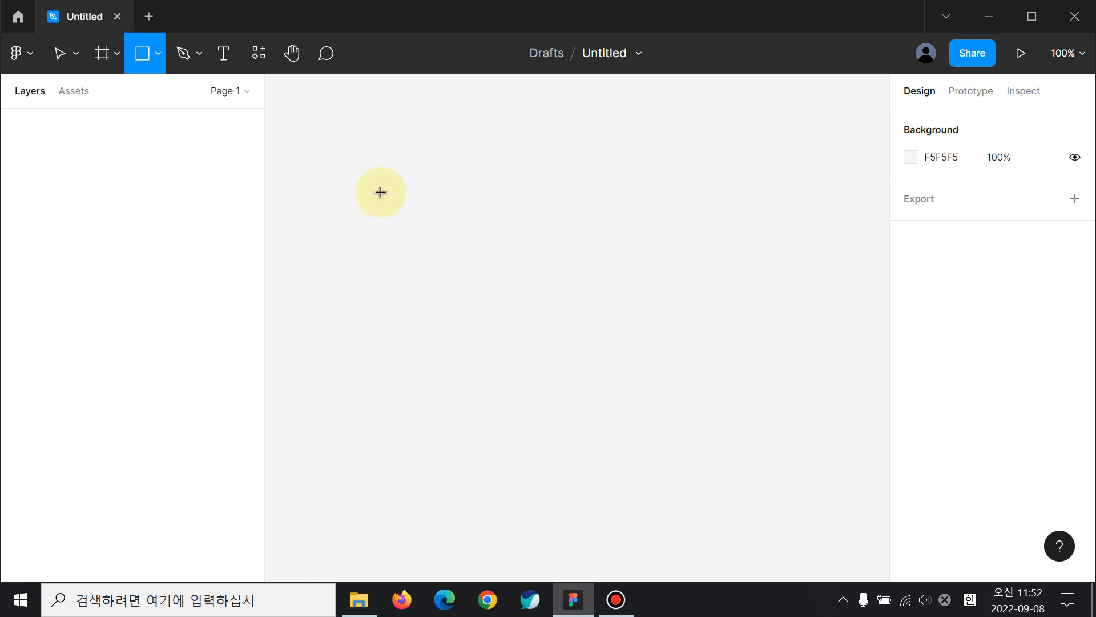
left_click(381, 192)
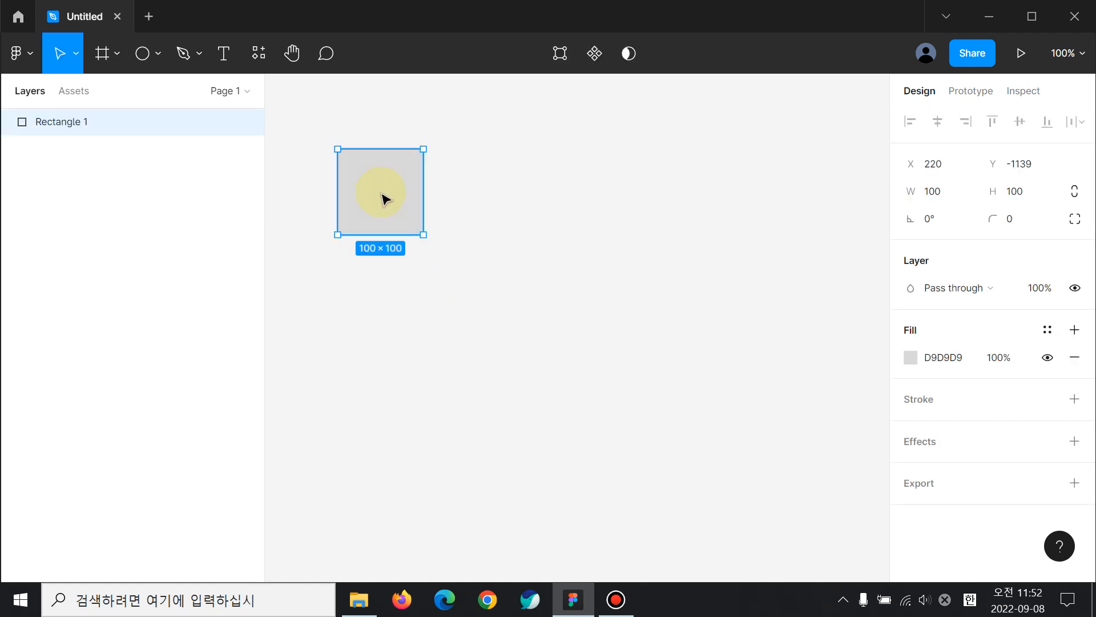
left_click(910, 358)
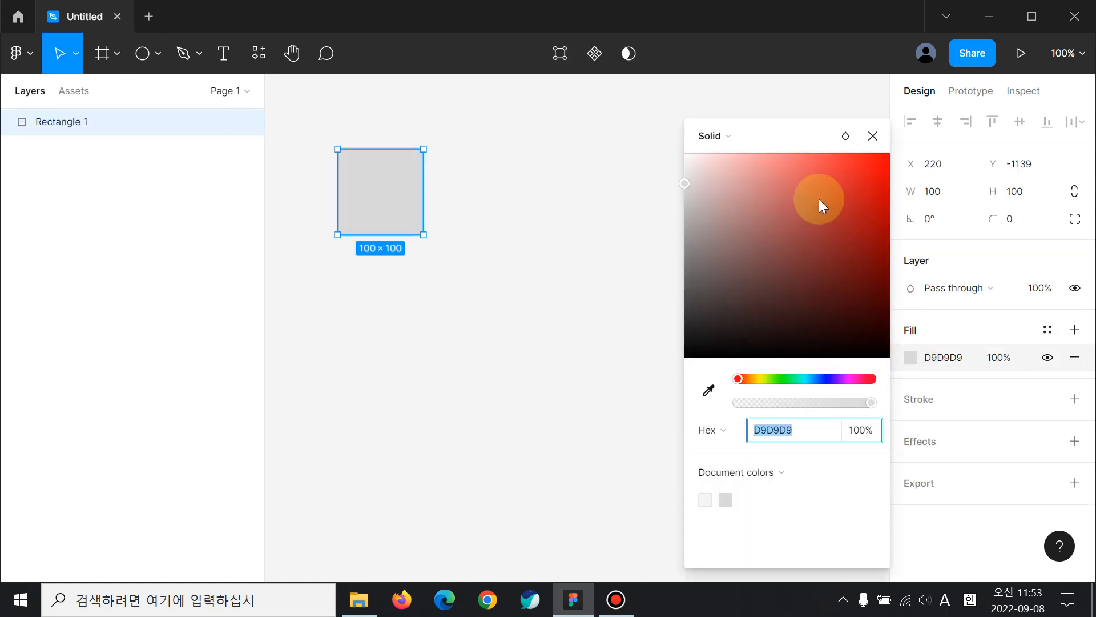
left_click(835, 181)
left_click(873, 135)
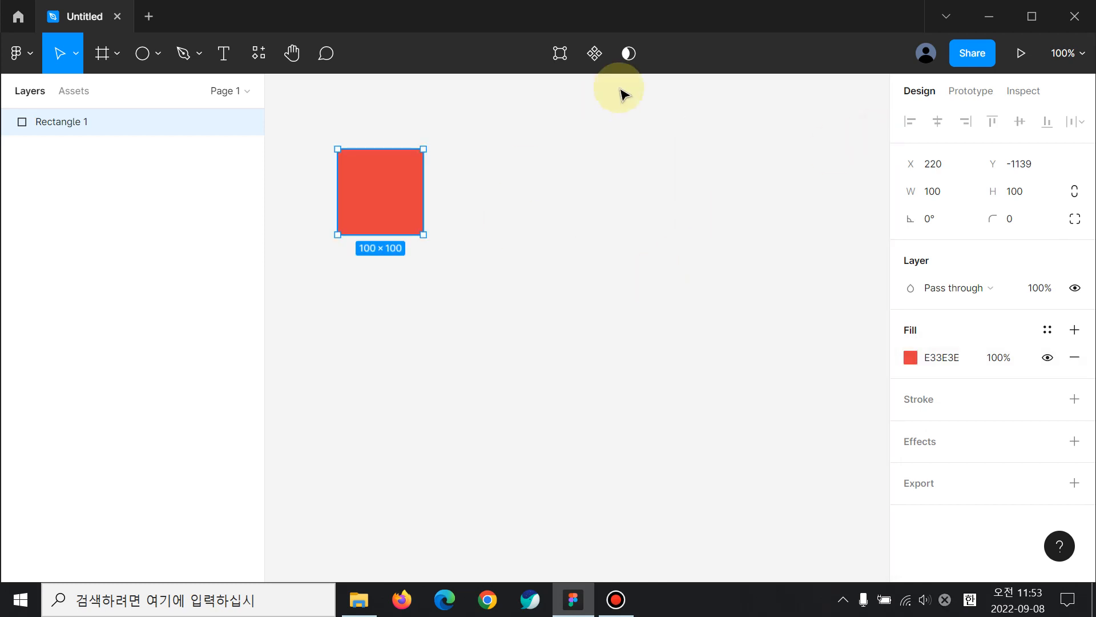
Turn the red square into a component and name it "red".
left_click(599, 56)
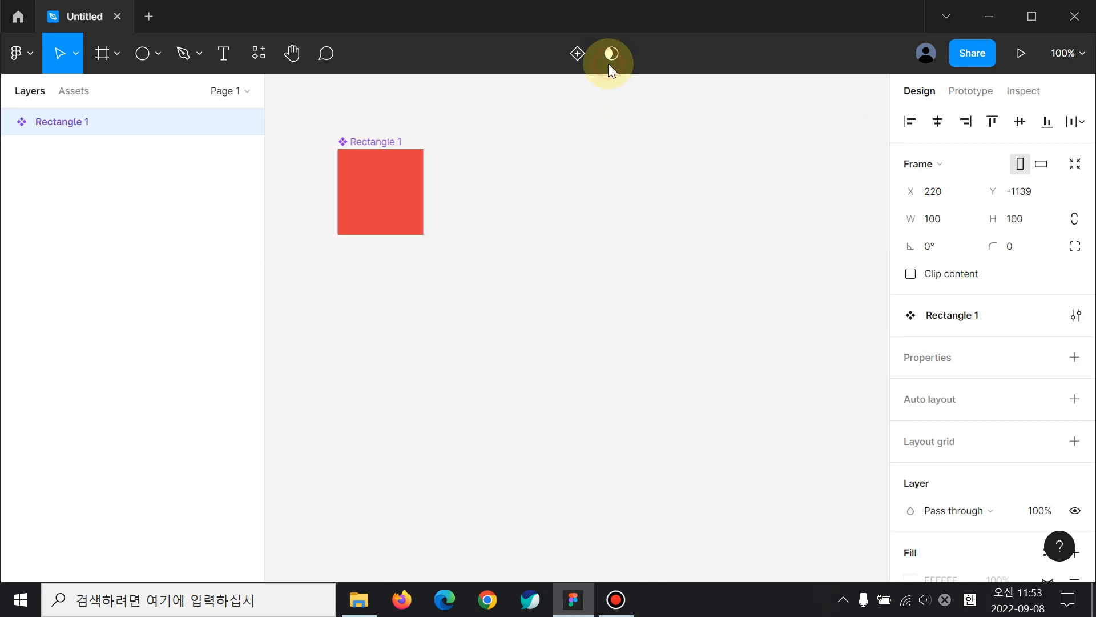
double_click(390, 143)
type("red")
key("Return")
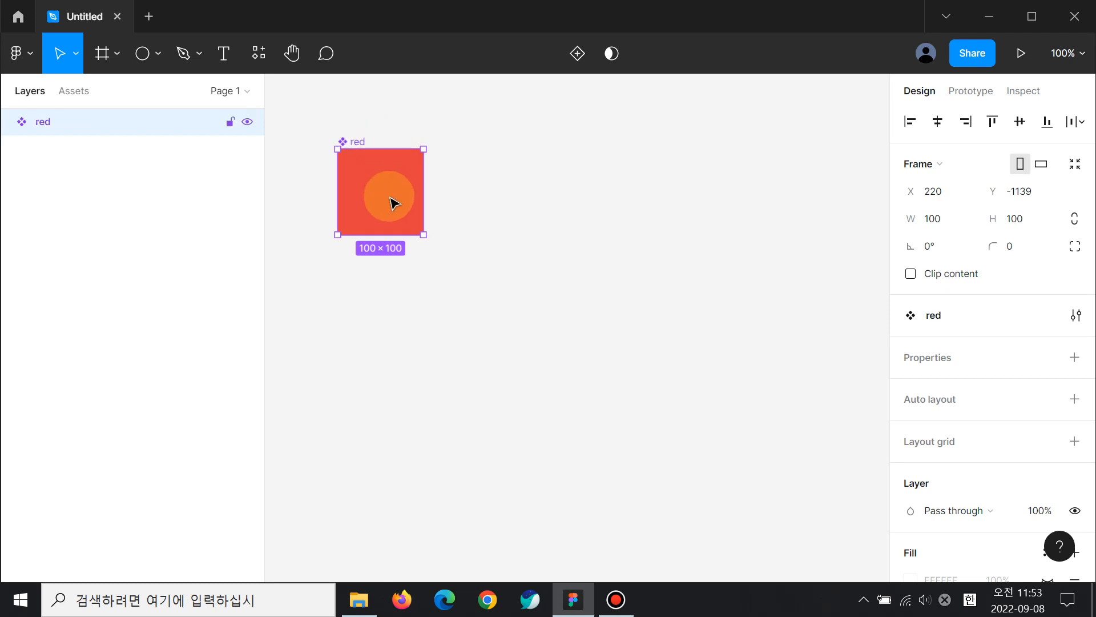
Place a copy of the red component about 41 px directly below the original and detach it from its main component.
left_click_drag(395, 205, 369, 326)
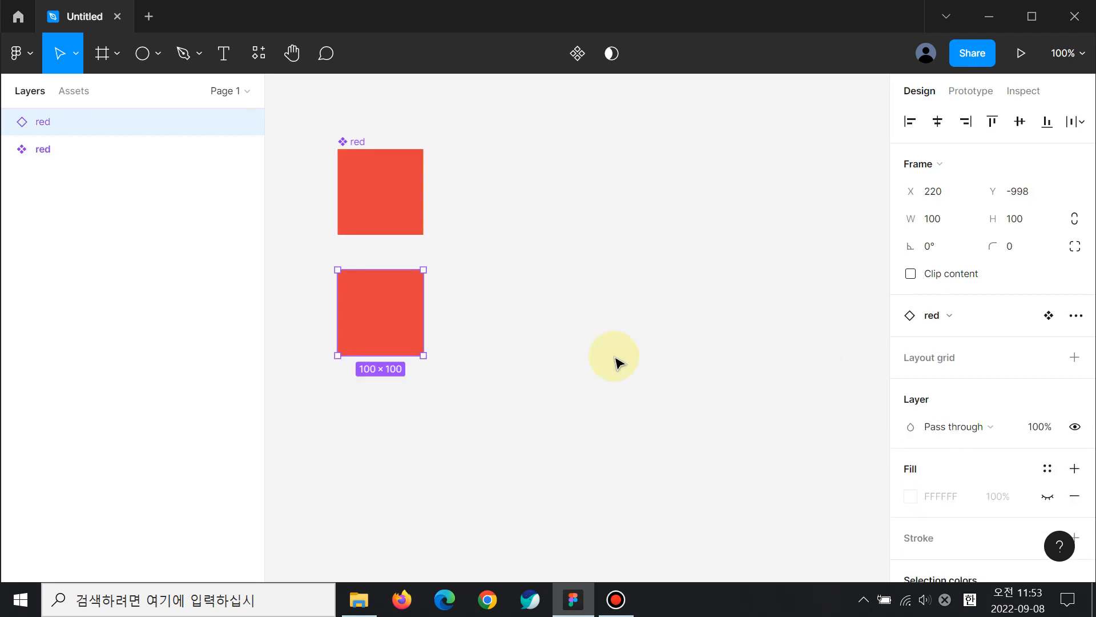
left_click(1076, 315)
left_click(1042, 349)
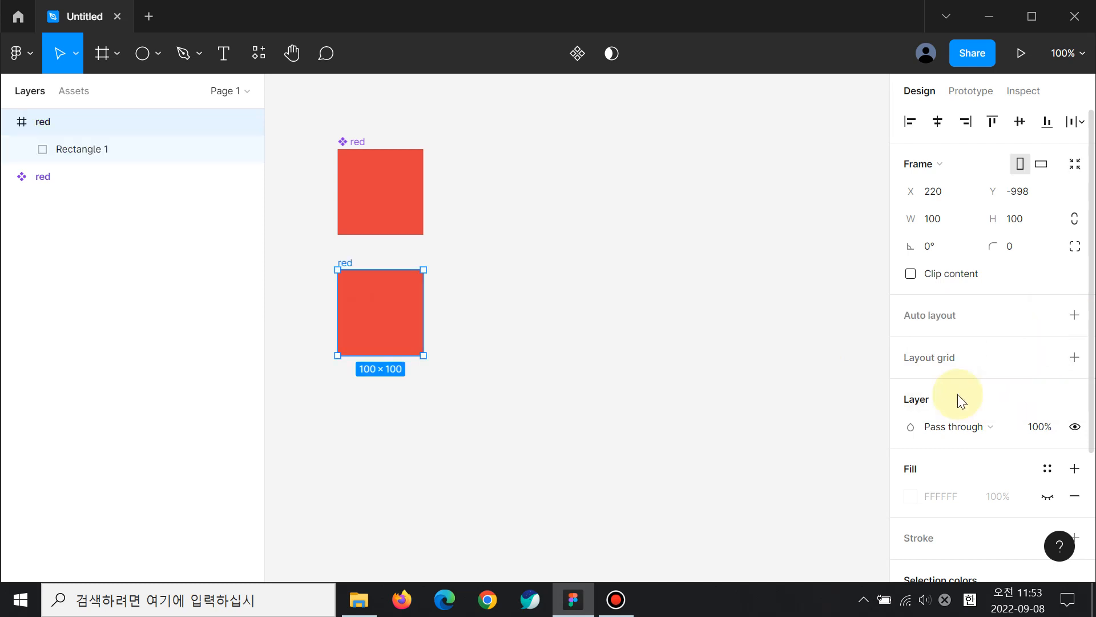
Change the detached square's selection color to green 3EE344.
left_click(912, 435)
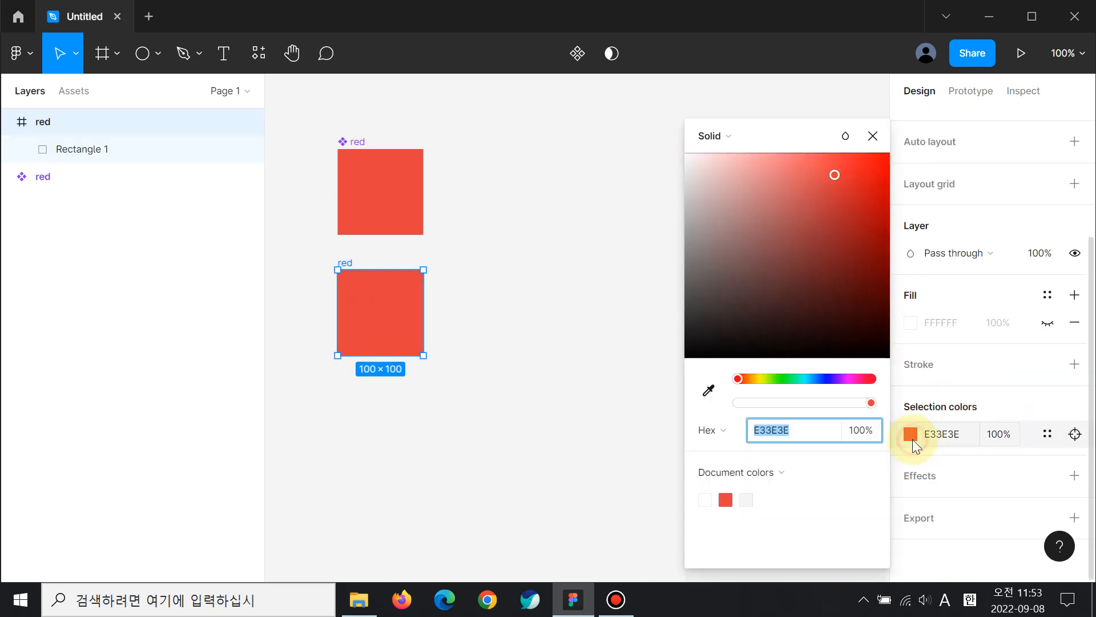
left_click(783, 379)
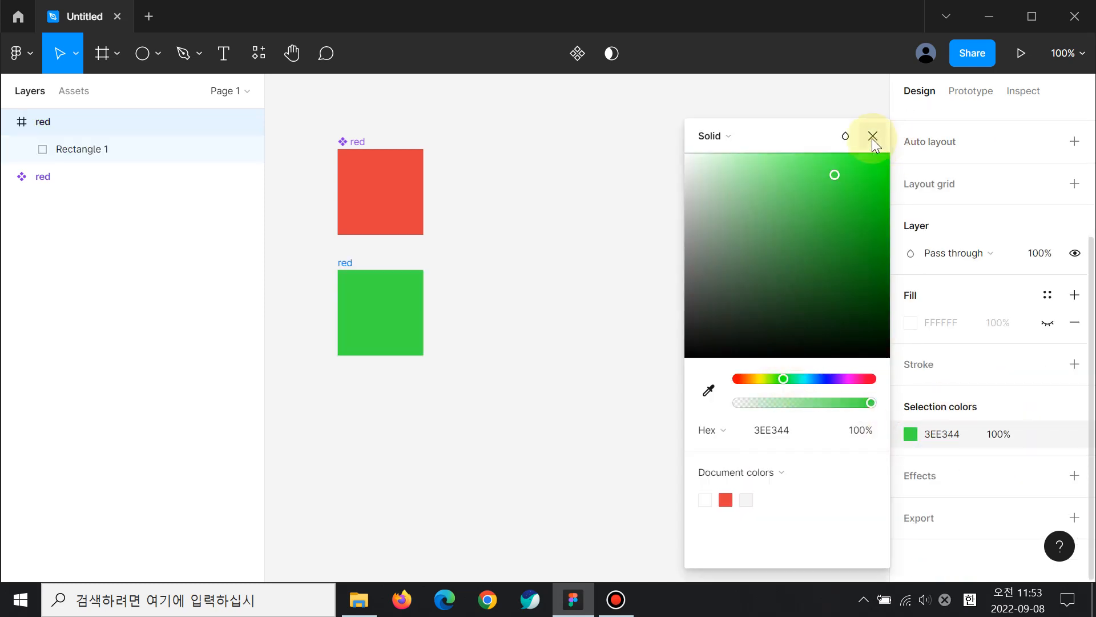
left_click(873, 137)
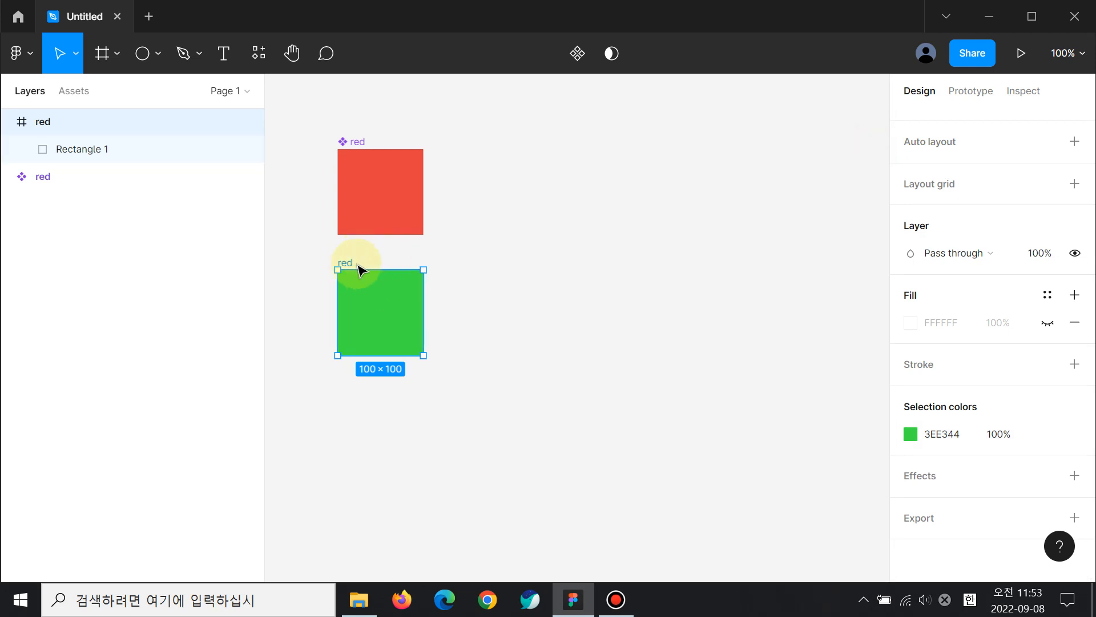
Rename the green square's frame "green" and convert it into a component.
left_click(357, 264)
left_click(345, 264)
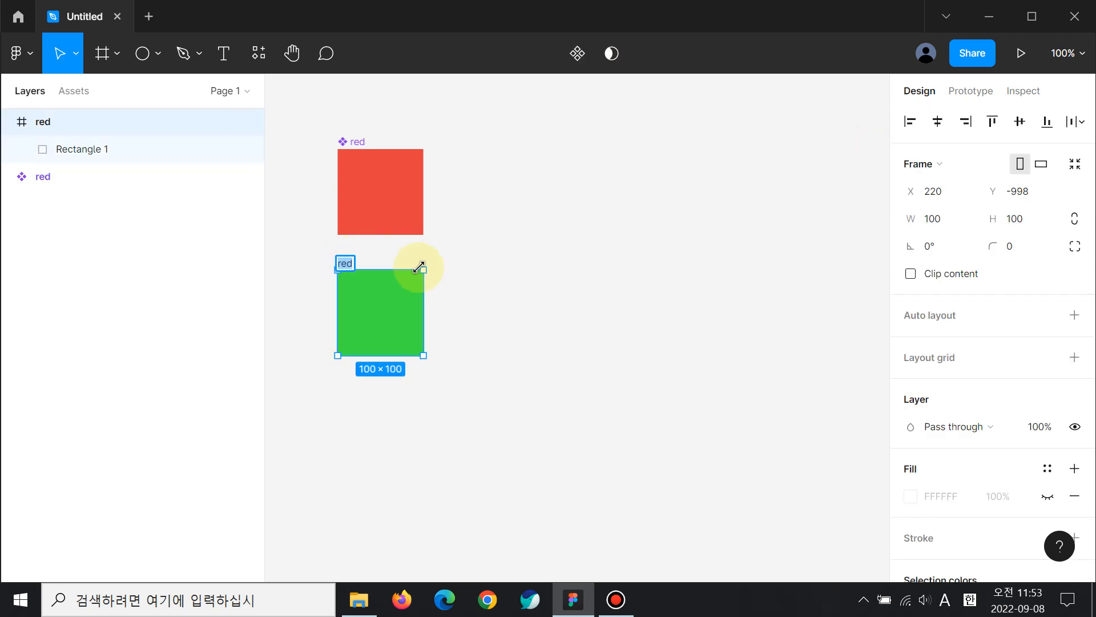
type("green")
key("Return")
left_click(577, 53)
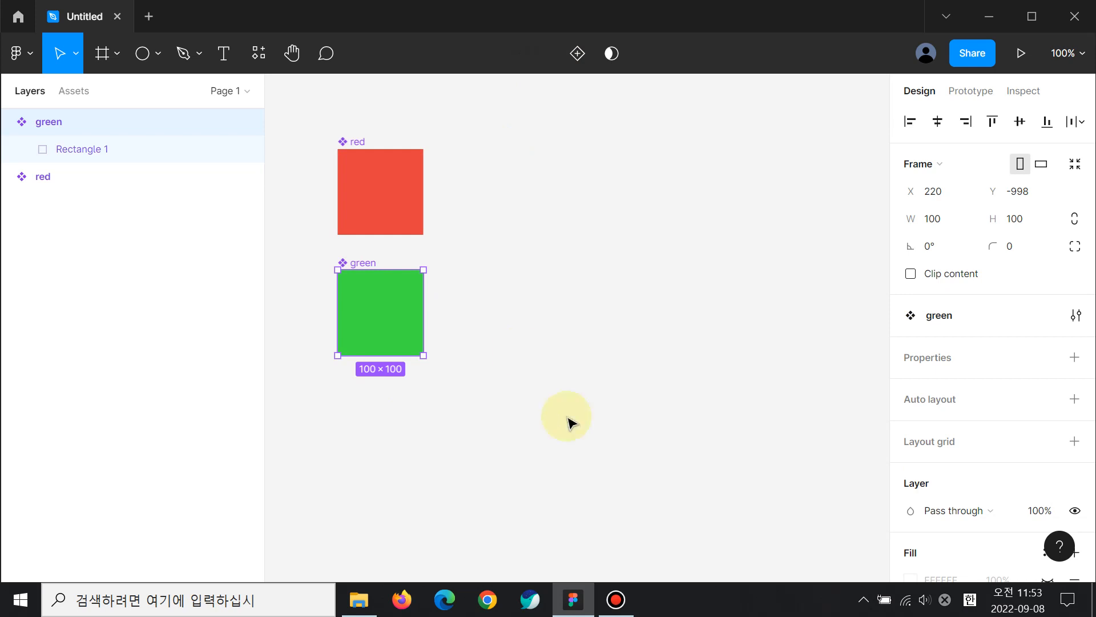
Combine the red and green components as variants and name the component set "buttons".
left_click(394, 212)
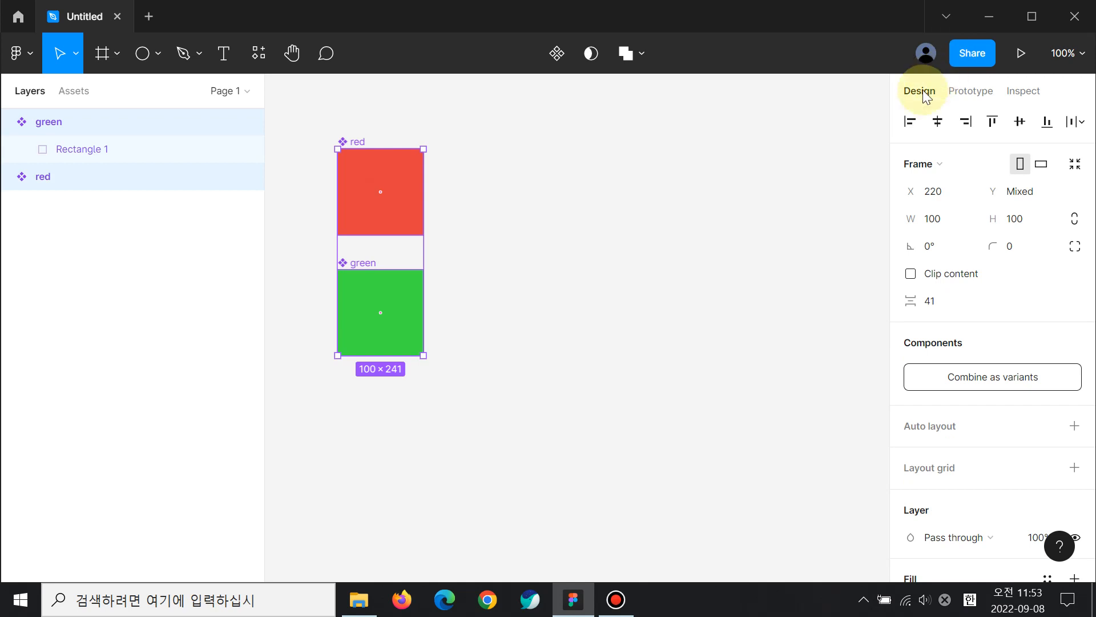
left_click(953, 389)
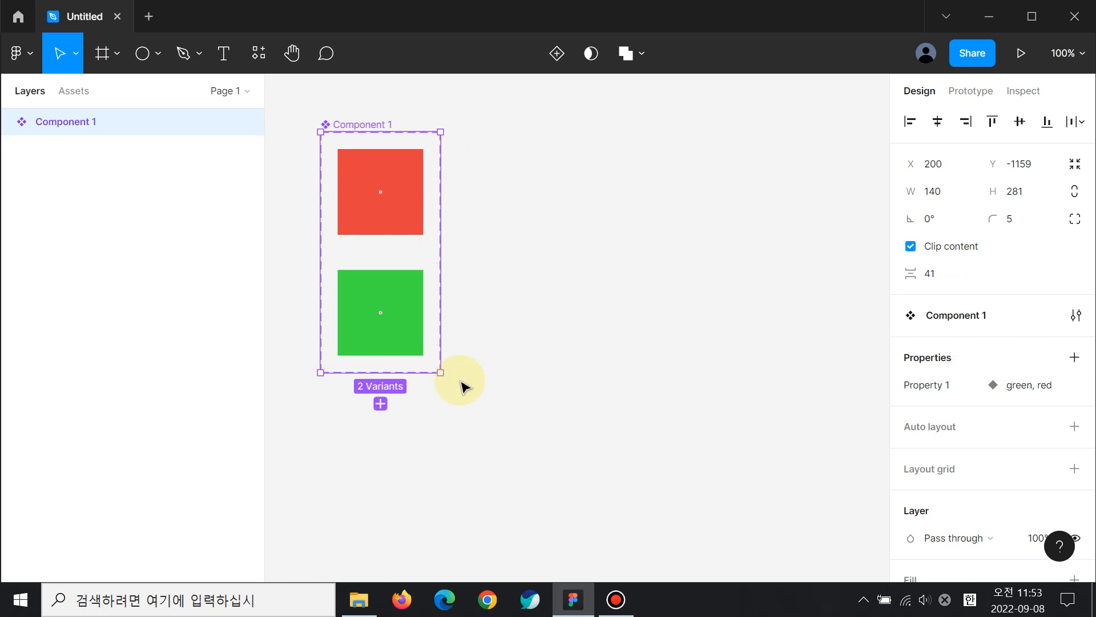
double_click(368, 126)
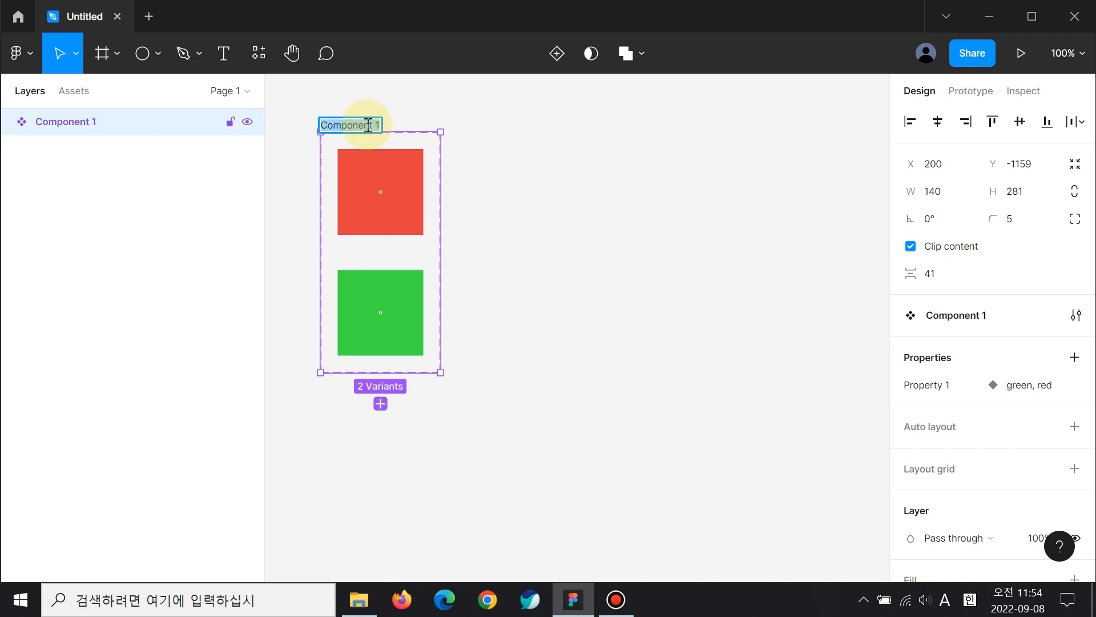
type("buttons")
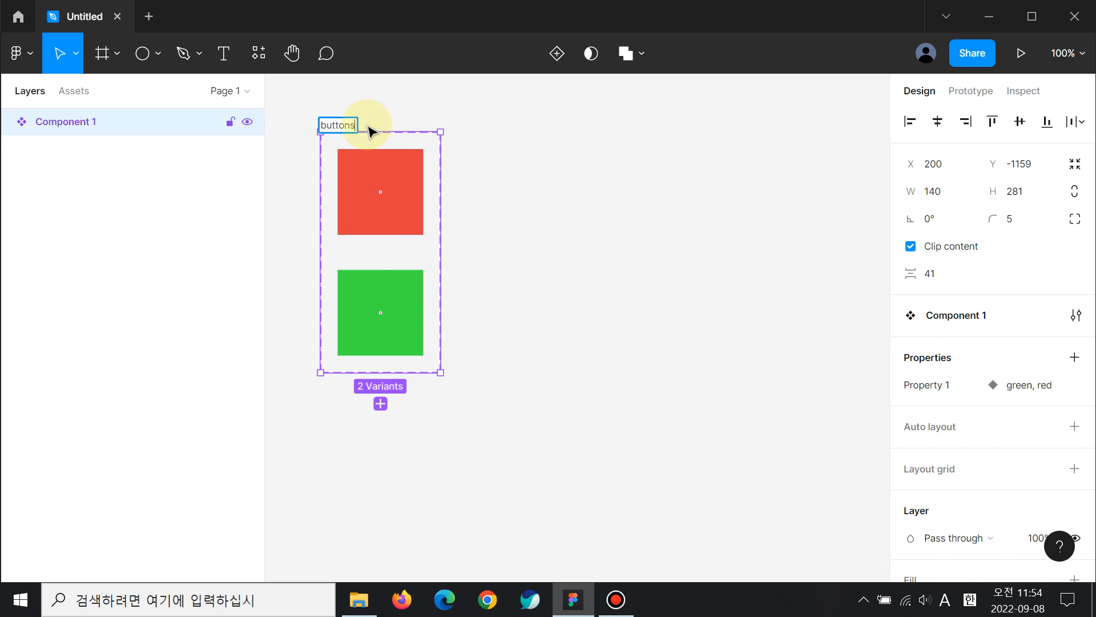
key("Return")
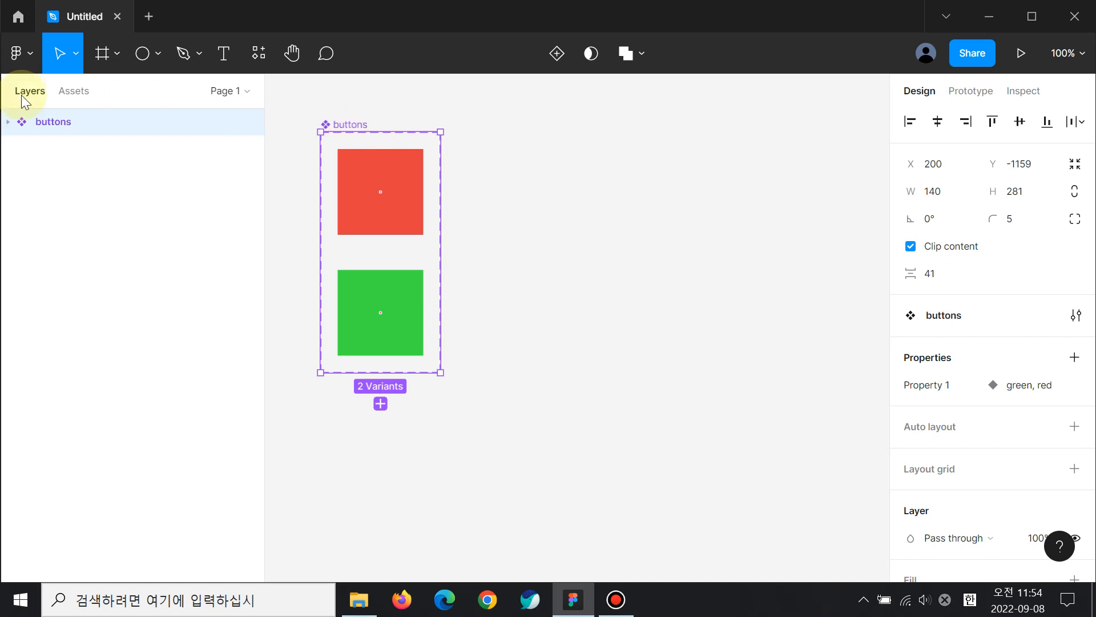
Rename the component set to the singular "button".
double_click(57, 122)
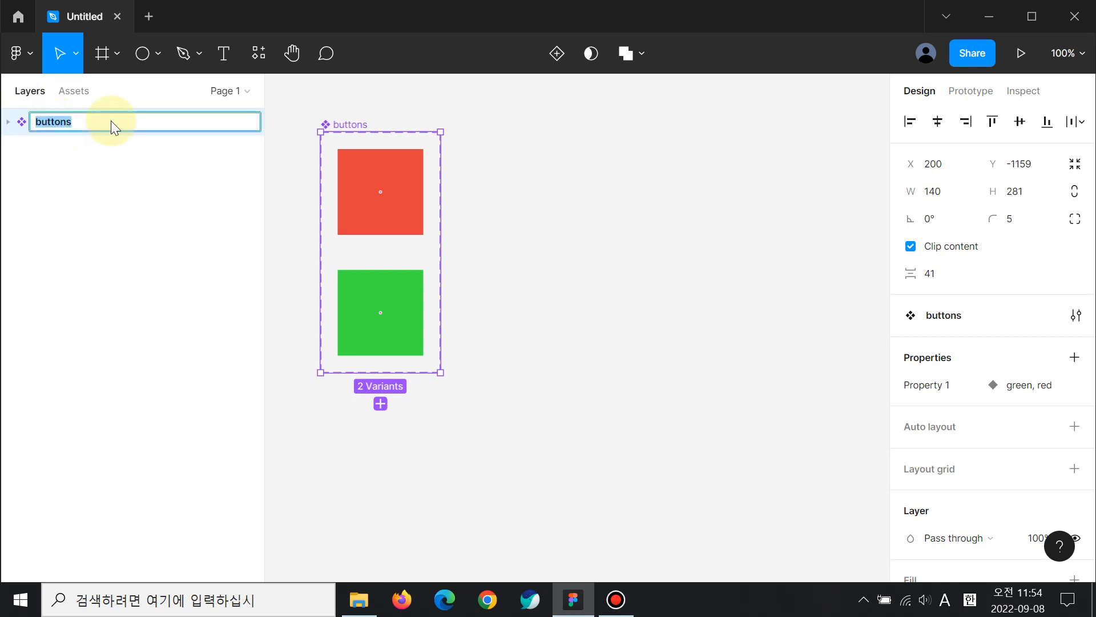
key("Right")
key("BackSpace")
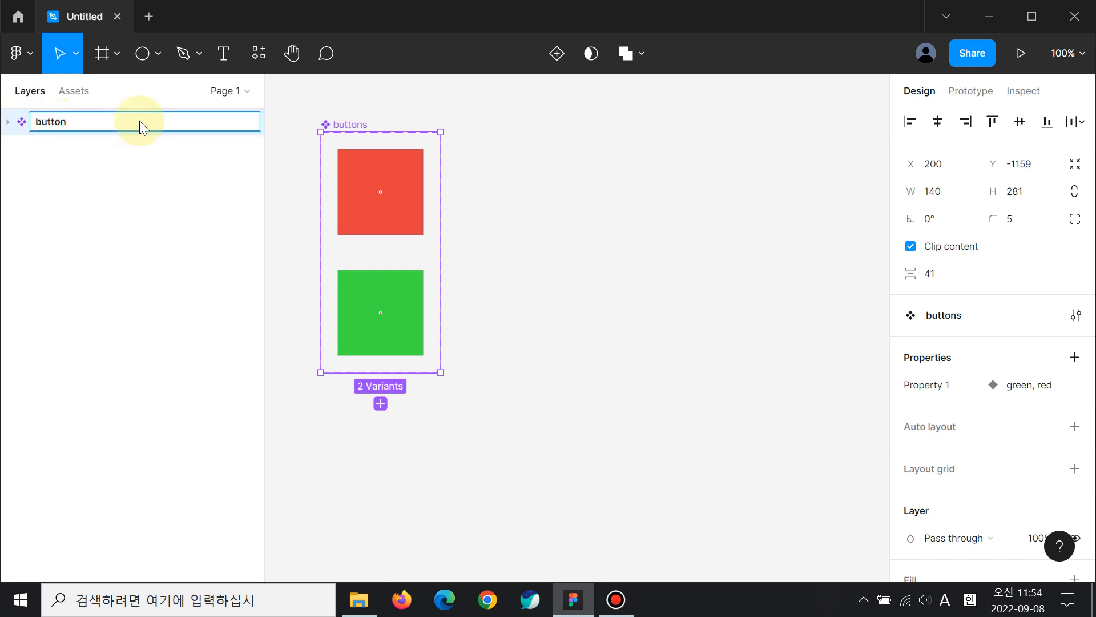
key("Return")
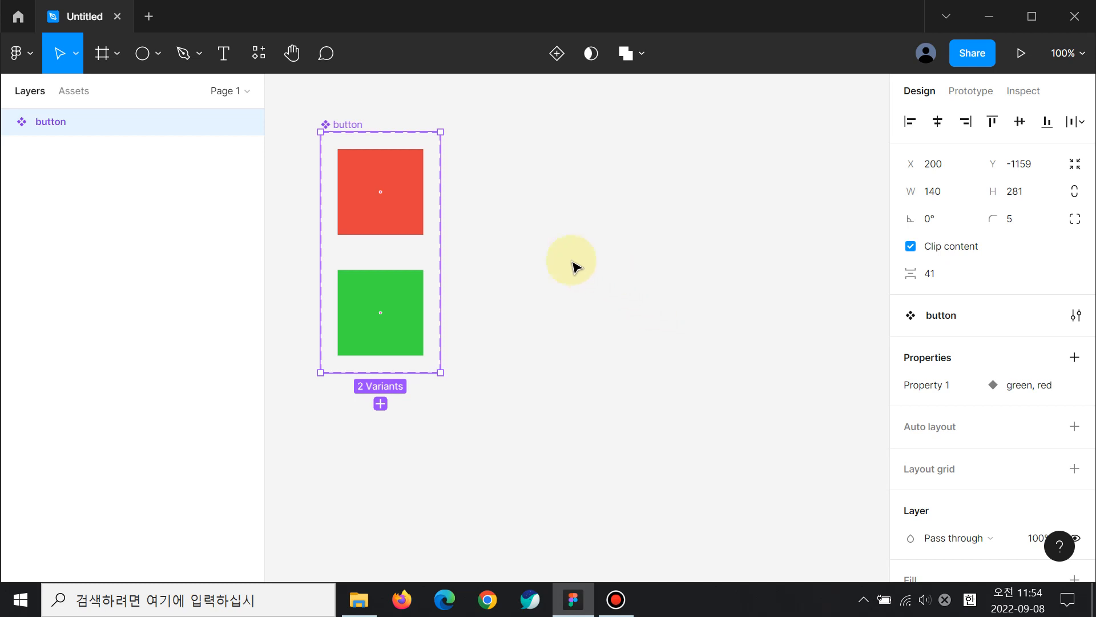
Place an instance of the red variant on the canvas to the right of the component set, at about X 459, Y -1064.
left_click(413, 207)
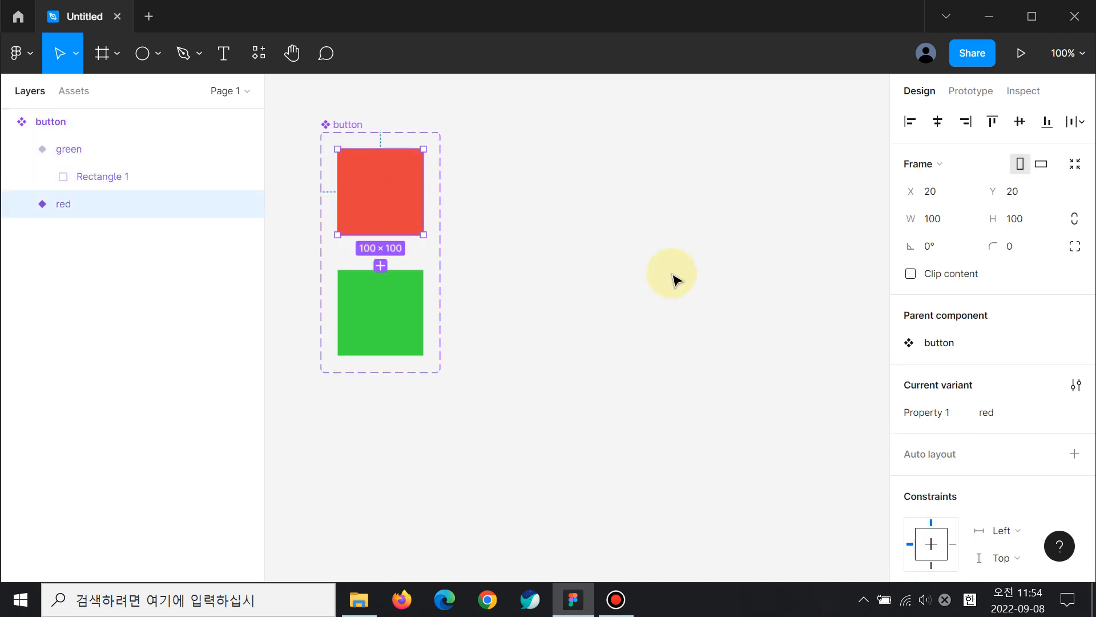
left_click(401, 210)
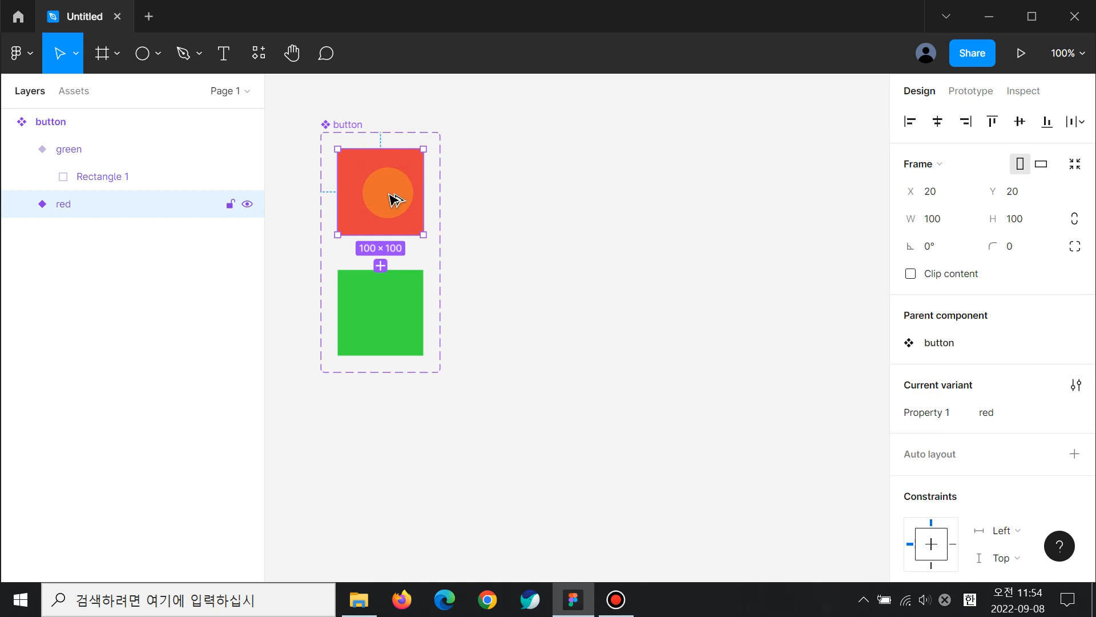
left_click_drag(394, 199, 594, 262)
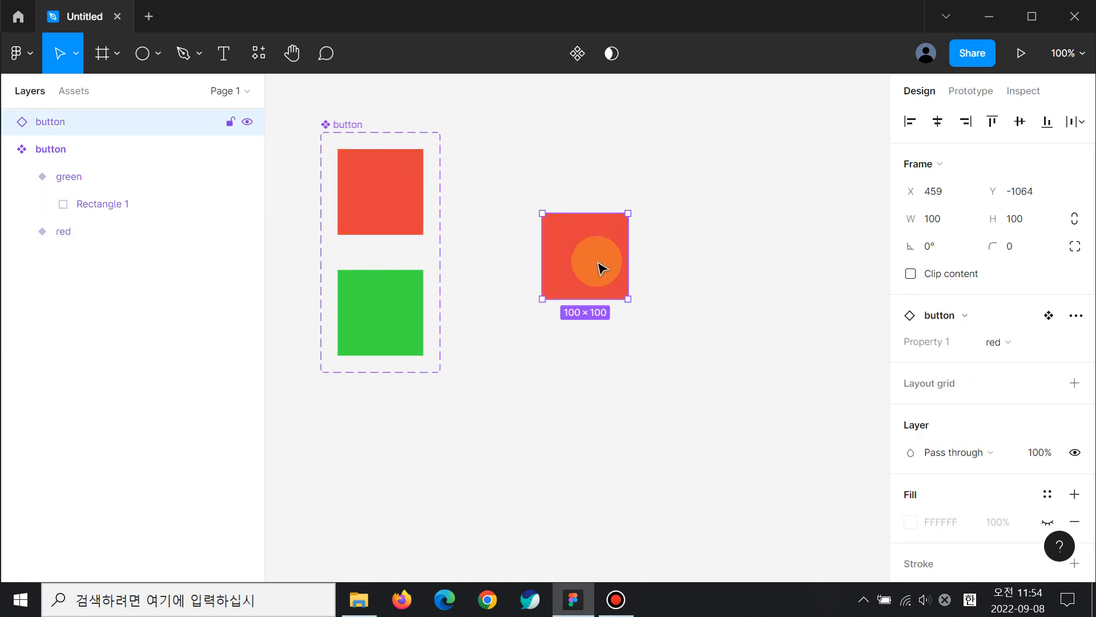
Rename the red variant's property "Property 1" to "color".
left_click(413, 190)
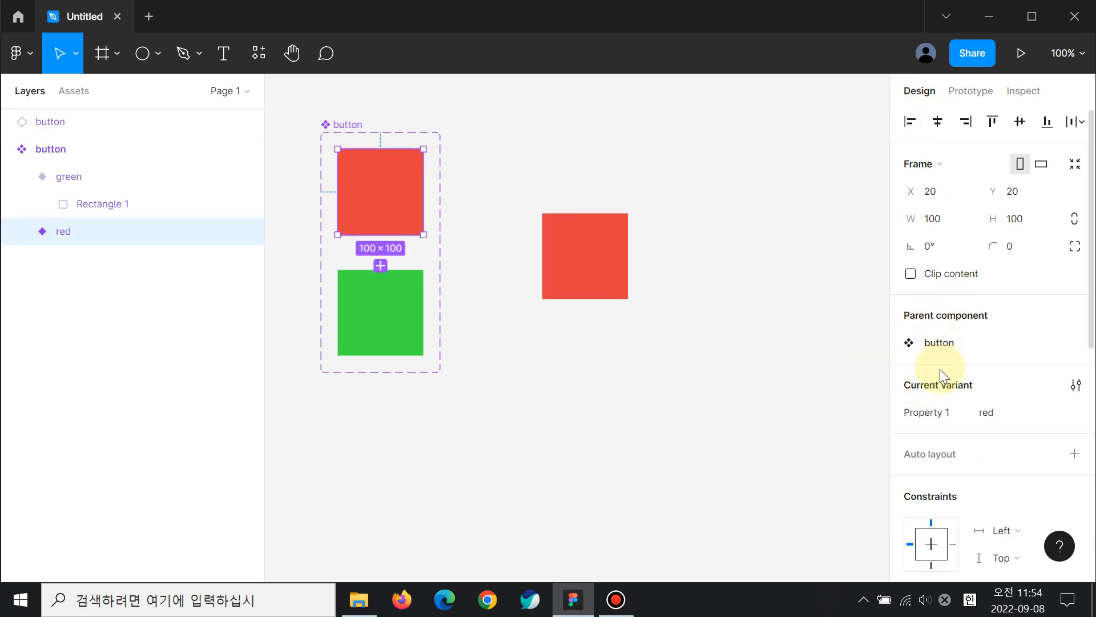
double_click(937, 417)
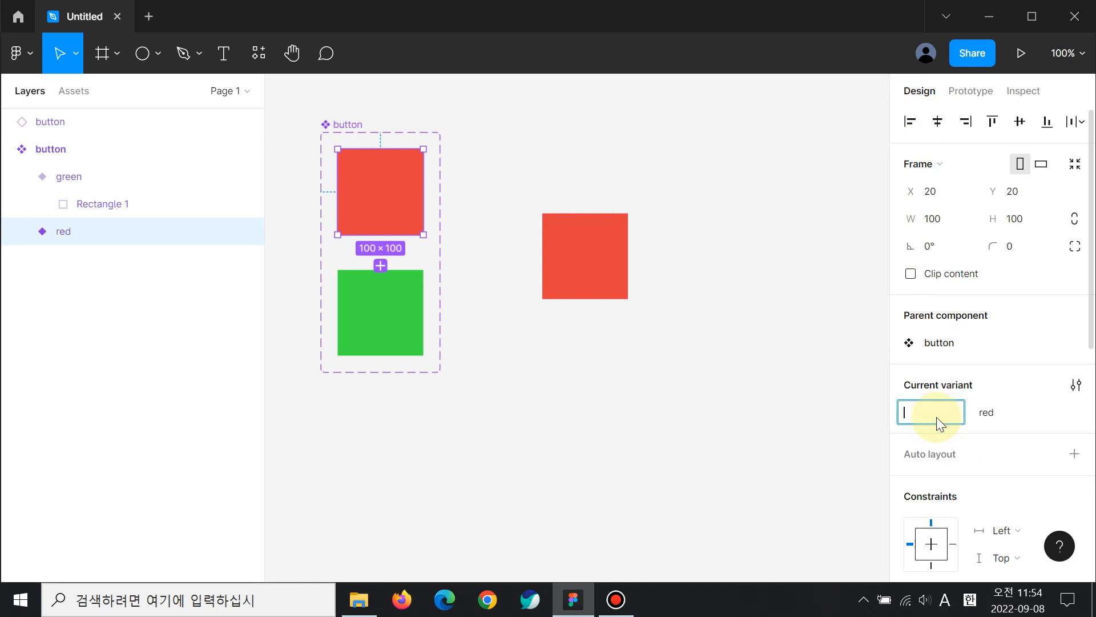
type("color")
key("Return")
Switch the separate button instance's color property to green.
left_click(581, 253)
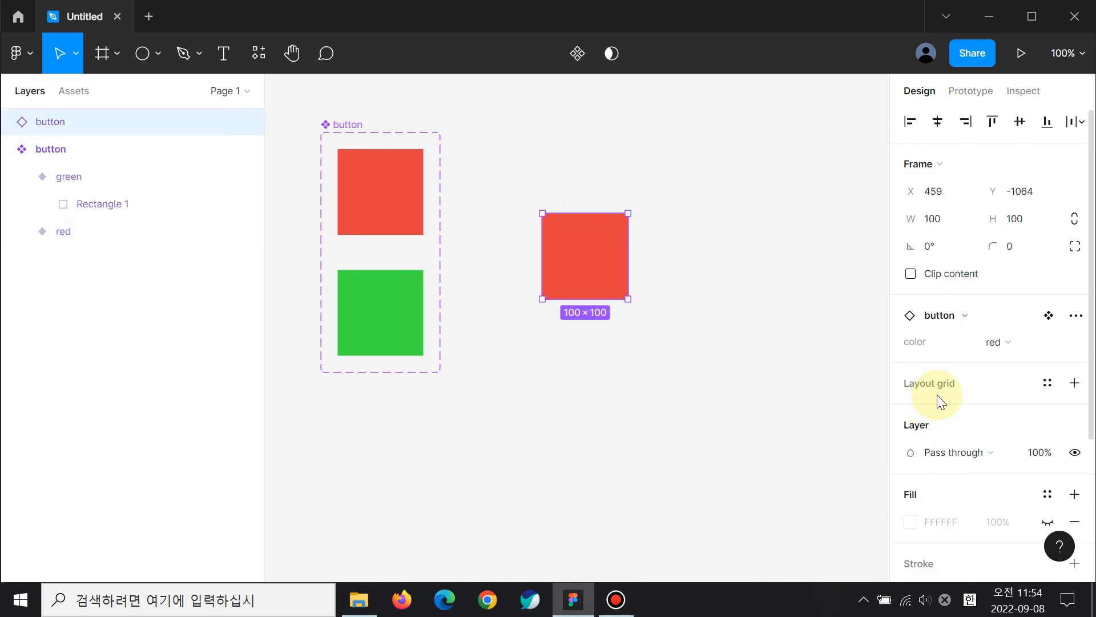
scroll(925, 343, "down", 3)
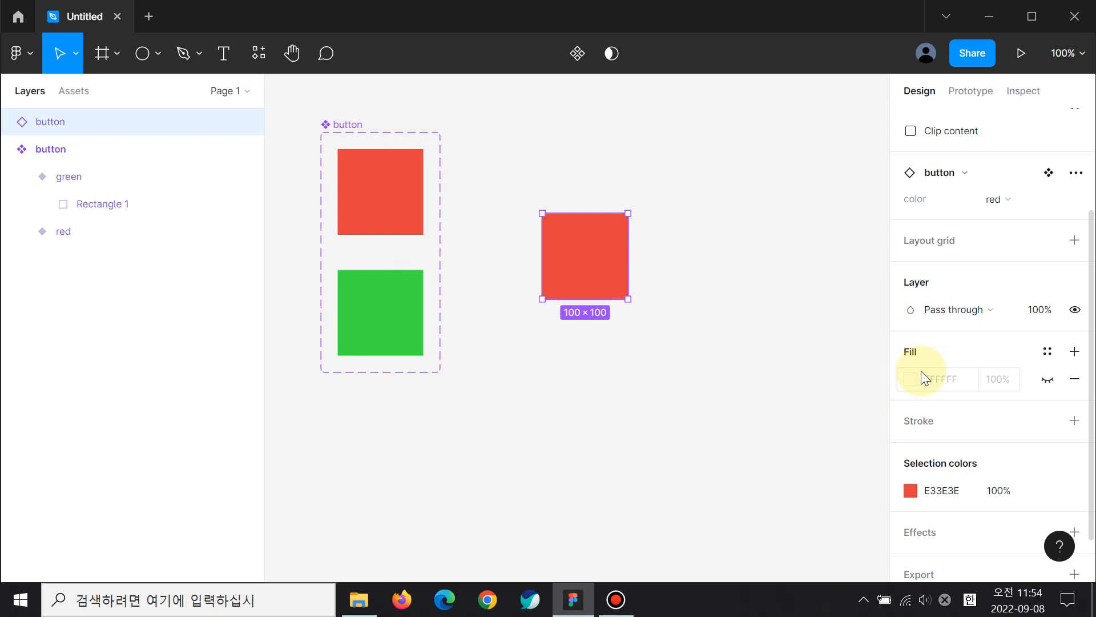
scroll(921, 371, "up", 3)
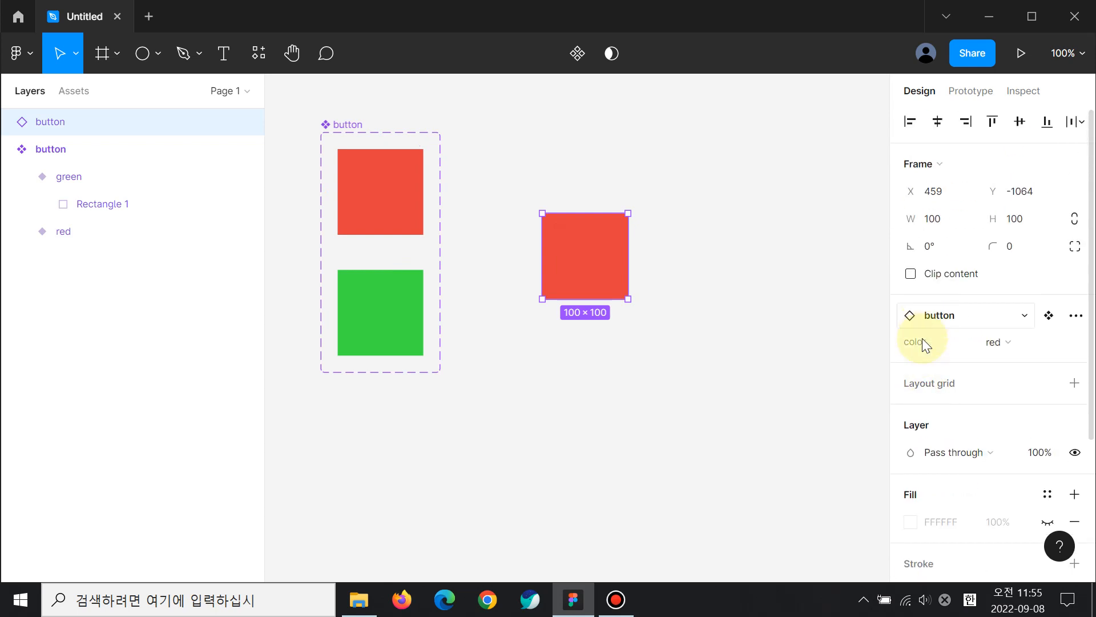
left_click(989, 344)
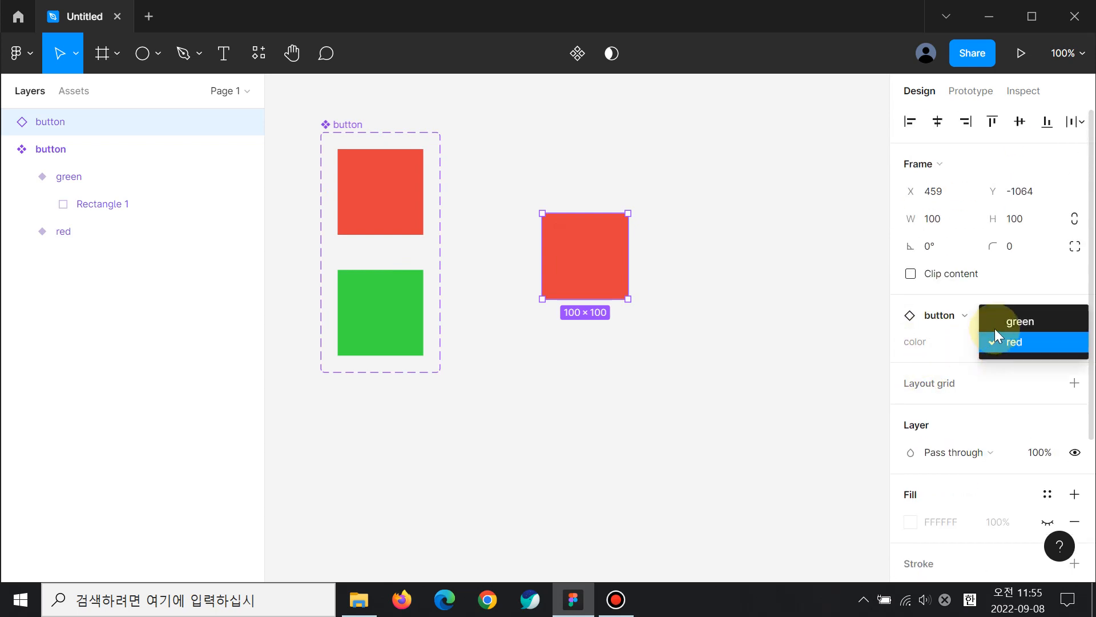
left_click(995, 325)
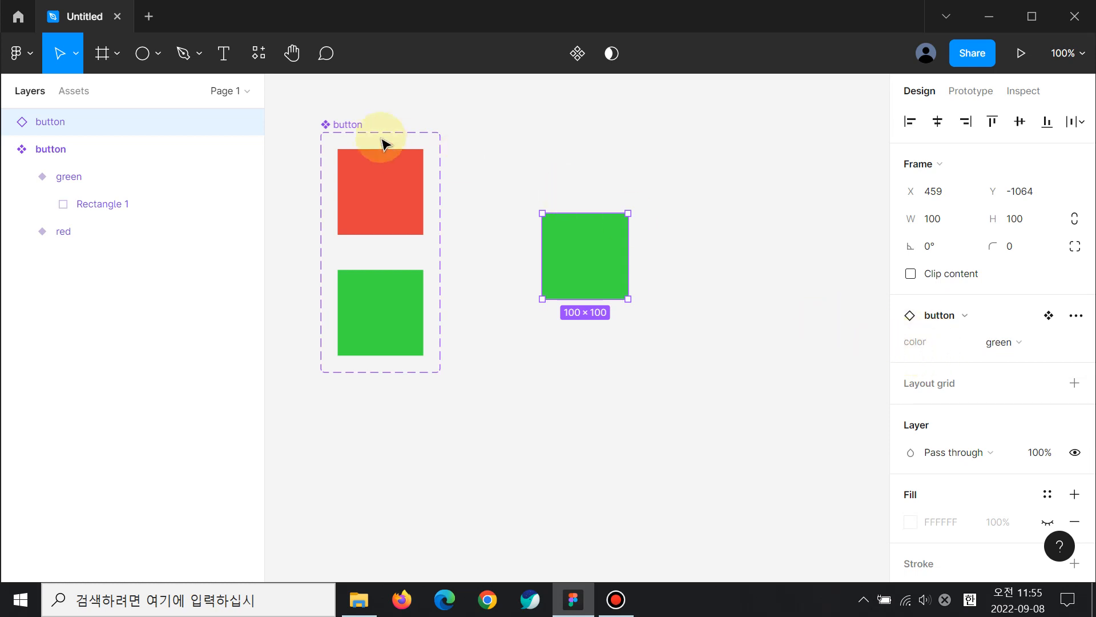
Rename the button component set's variant property to "colors" and select the separate instance to check its property name.
left_click(352, 125)
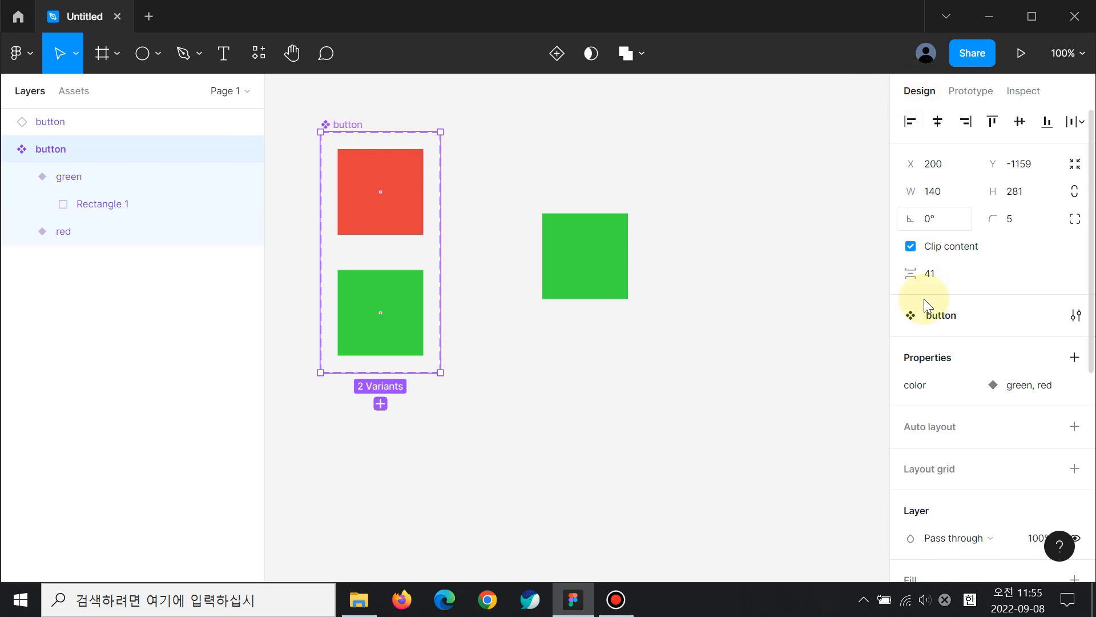
double_click(914, 386)
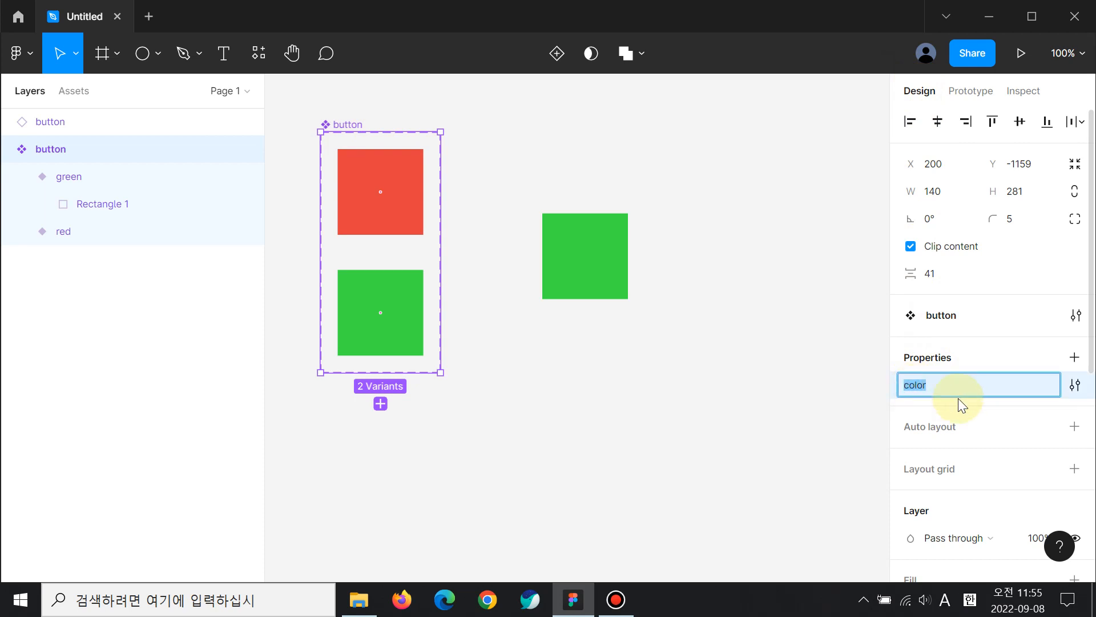
key("Right")
type("s")
key("Return")
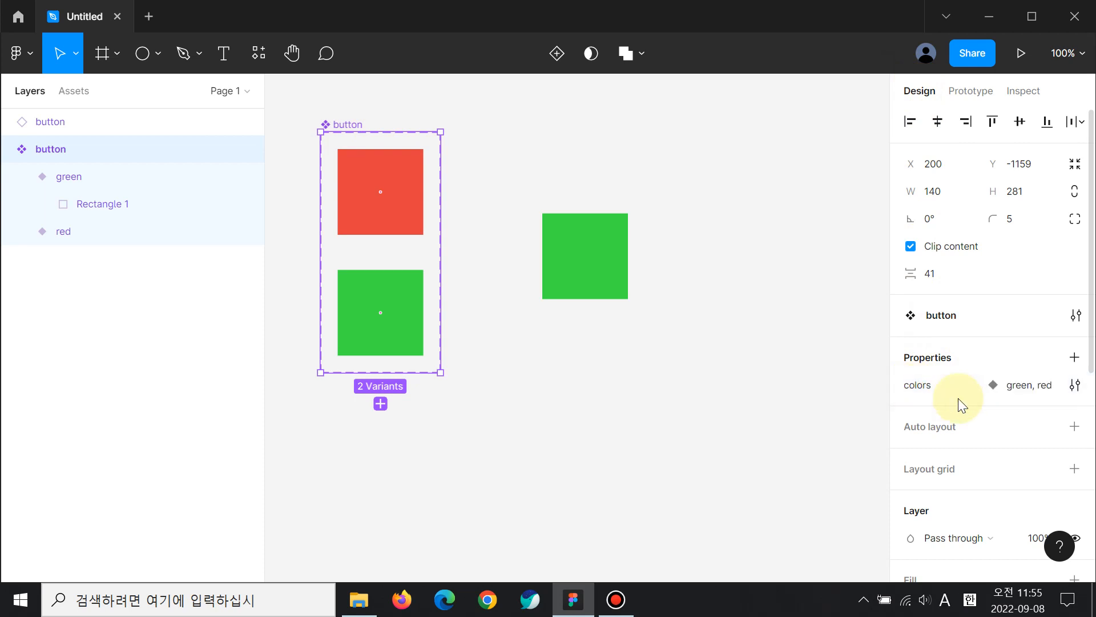
left_click(568, 249)
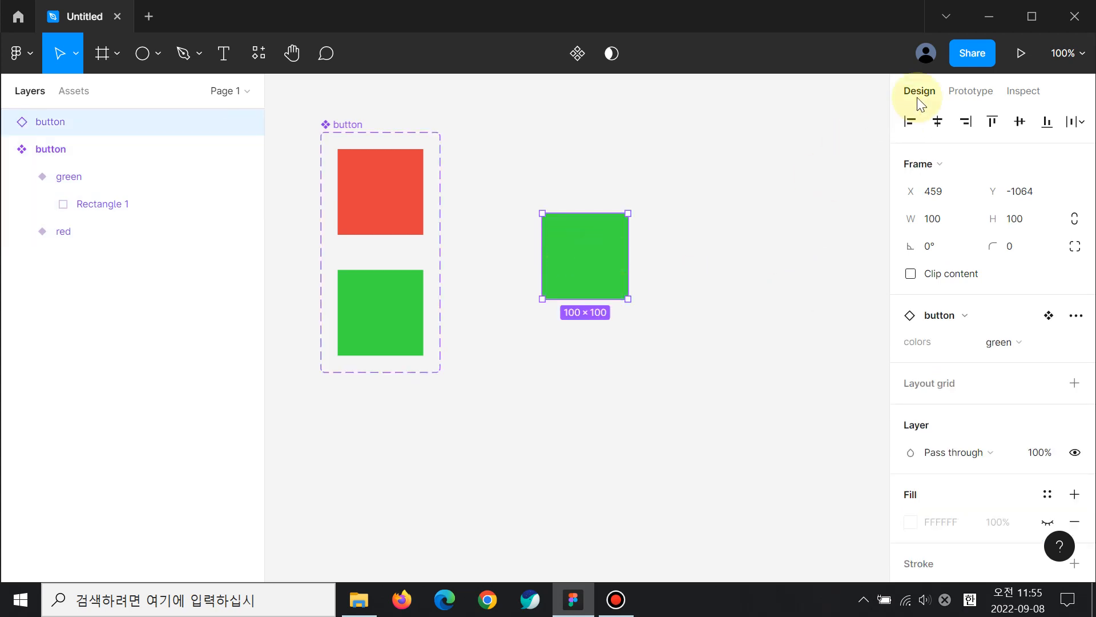
Switch the separate button instance's colors property to red.
scroll(950, 382, "down", 2)
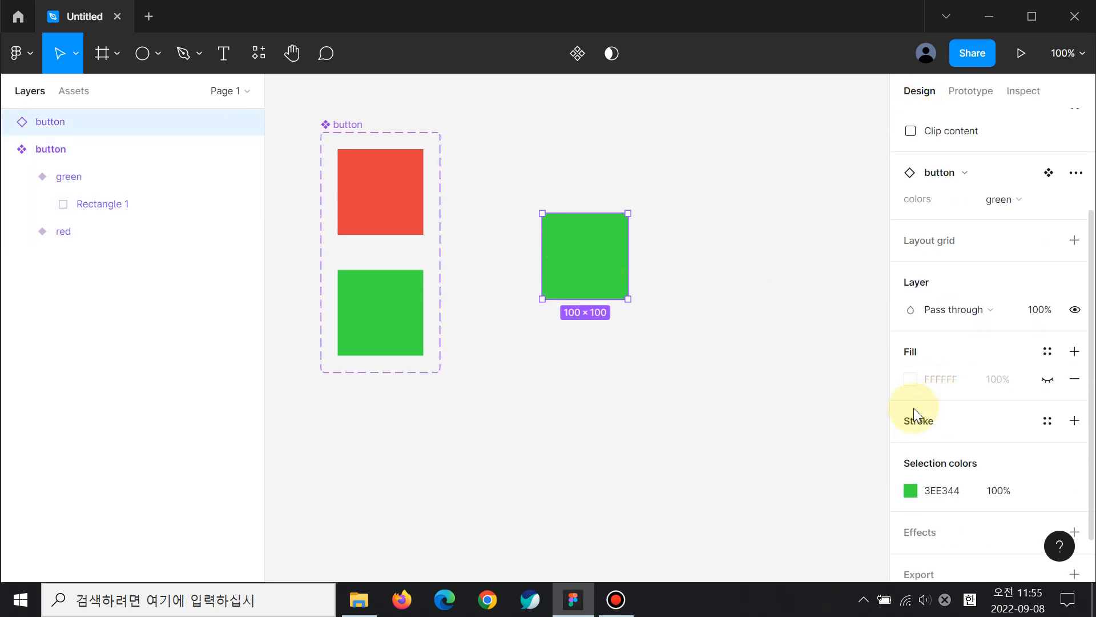
scroll(935, 362, "up", 2)
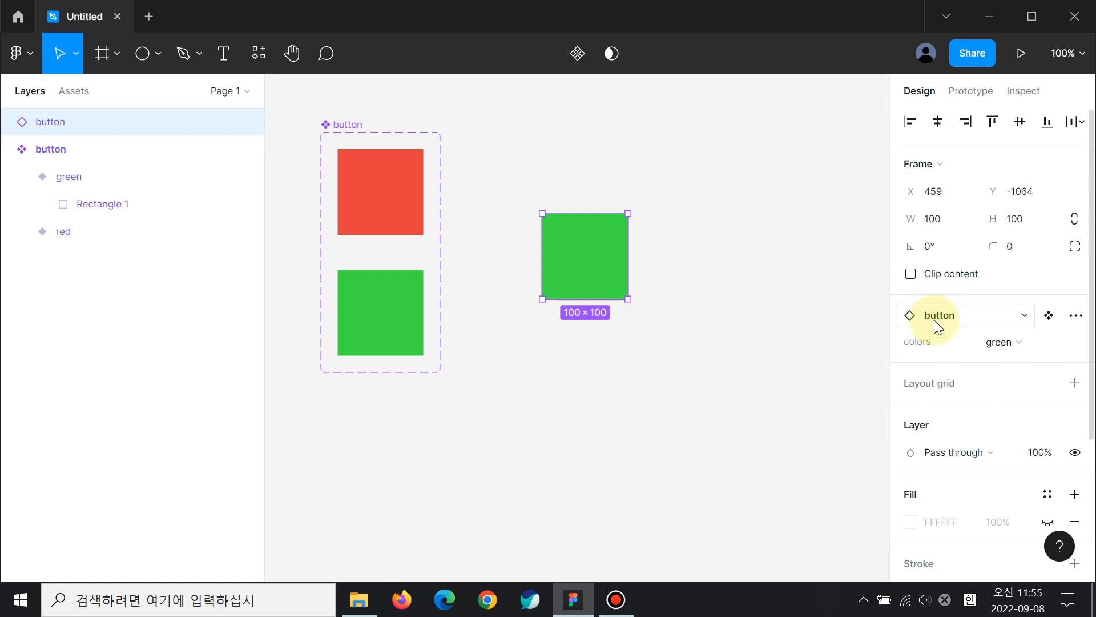
left_click(996, 344)
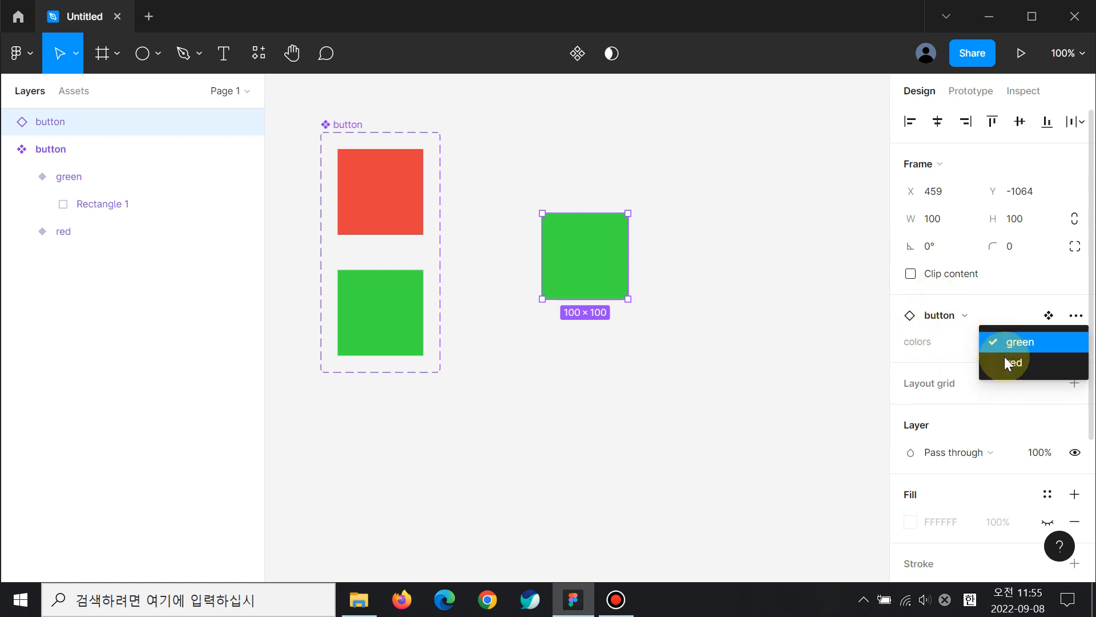
left_click(1006, 364)
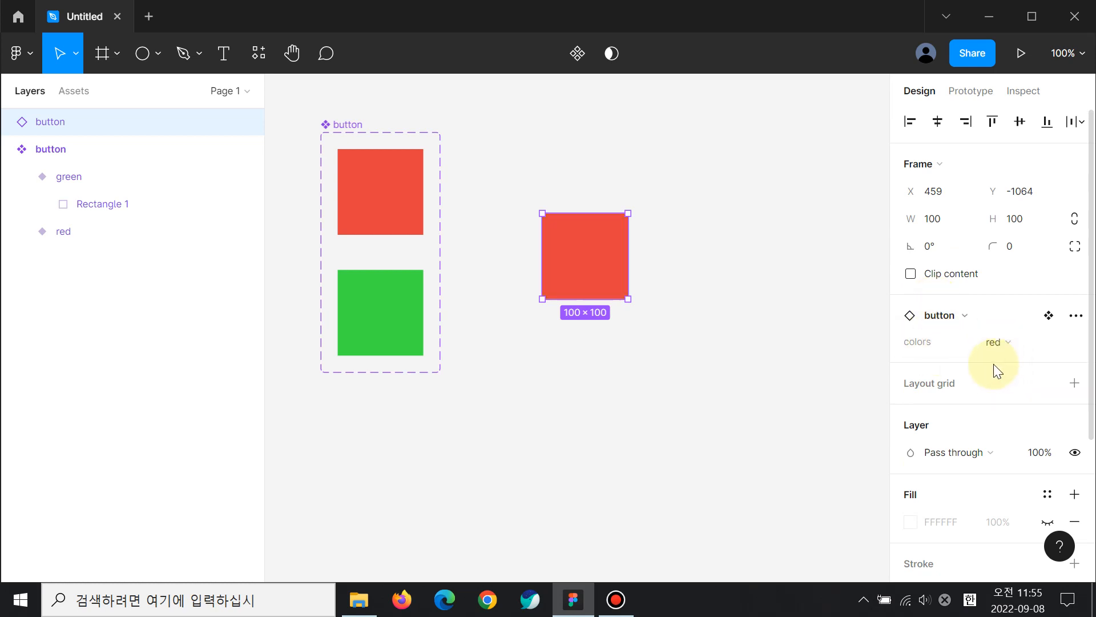
Check the green variant's layer name, and set the red variant's colors value to "red1" in its current variant properties.
double_click(87, 179)
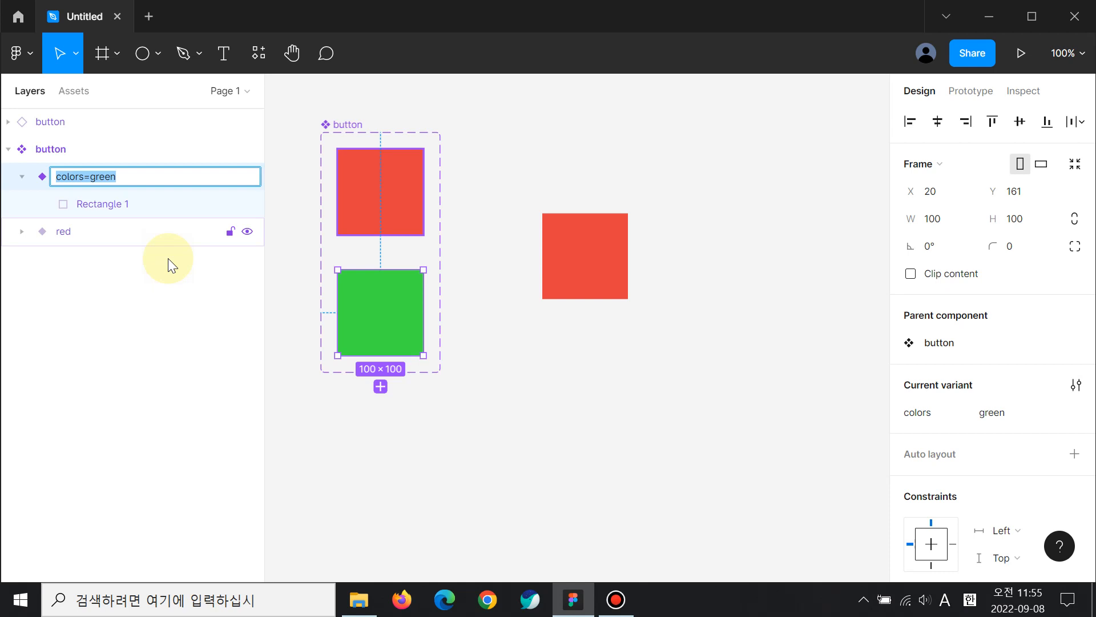
key("Return")
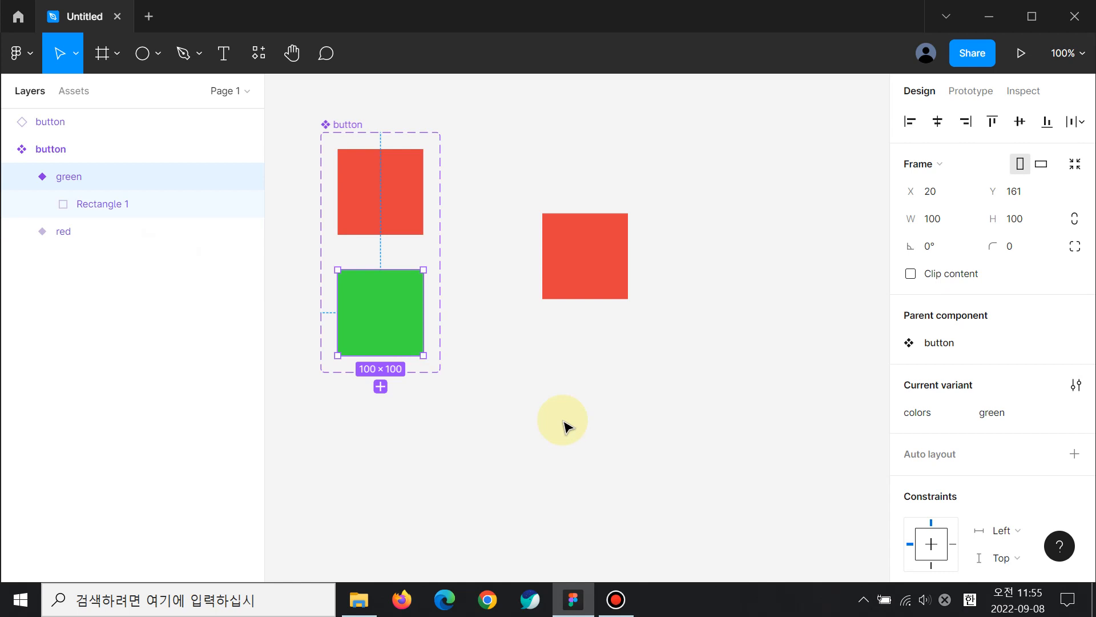
left_click(401, 217)
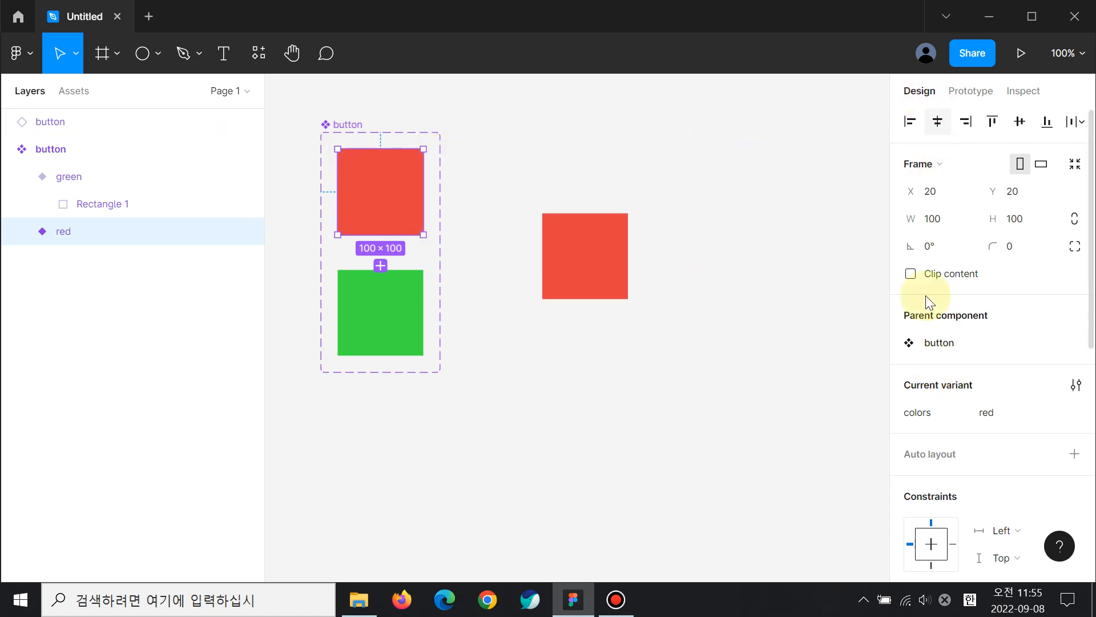
left_click(988, 421)
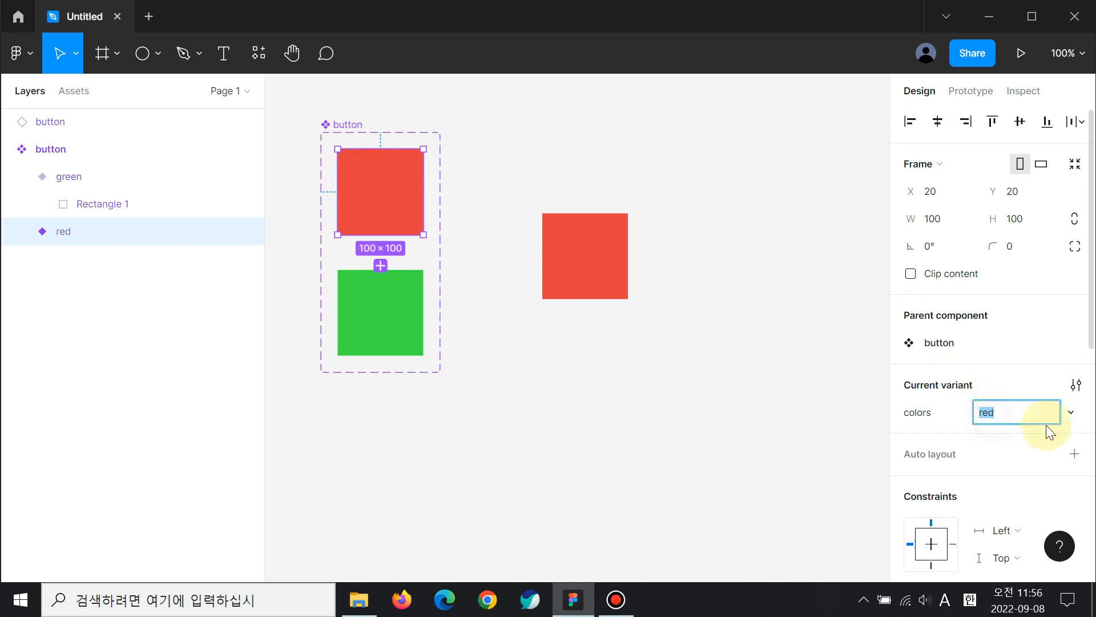
key("Right")
type("1")
key("Return")
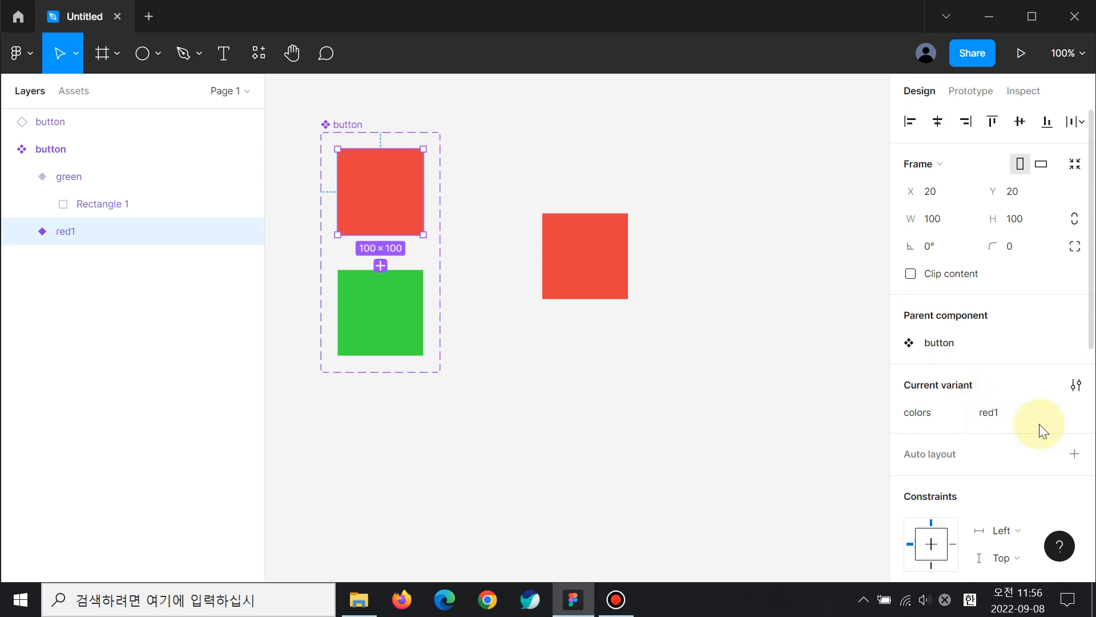
Switch the separate button instance's colors property to green and back to red1.
left_click(537, 277)
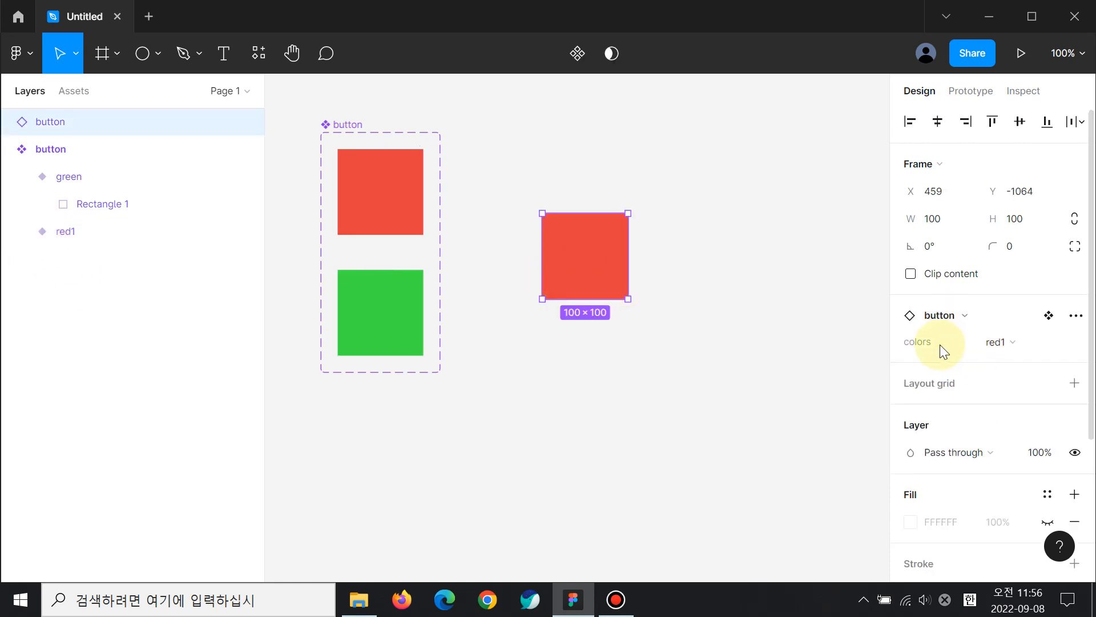
left_click(997, 349)
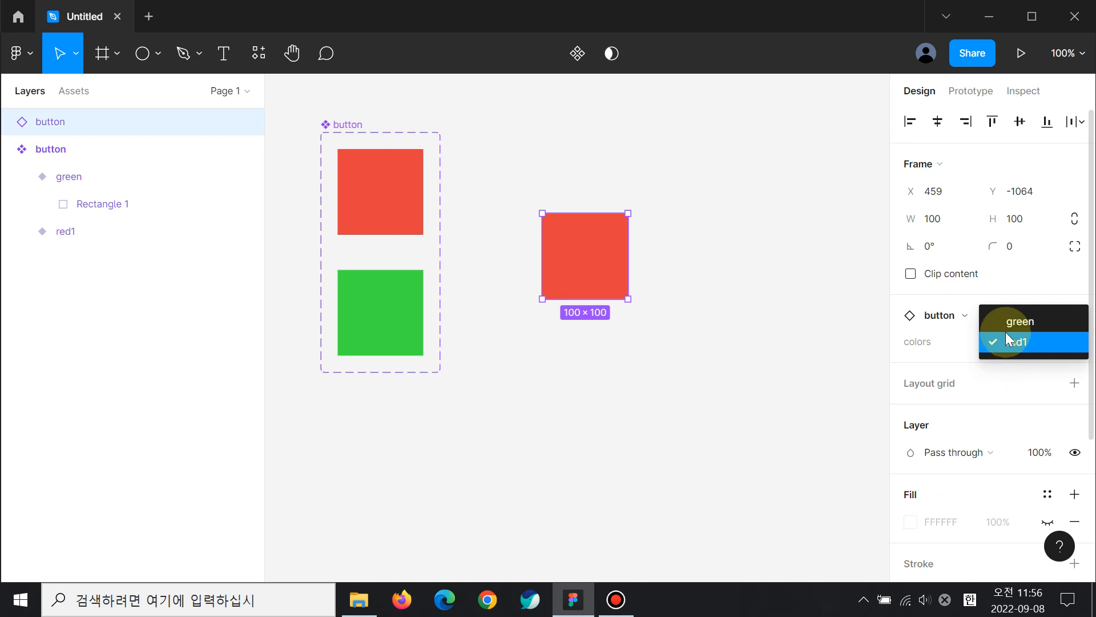
left_click(1011, 321)
left_click(1012, 342)
left_click(1014, 360)
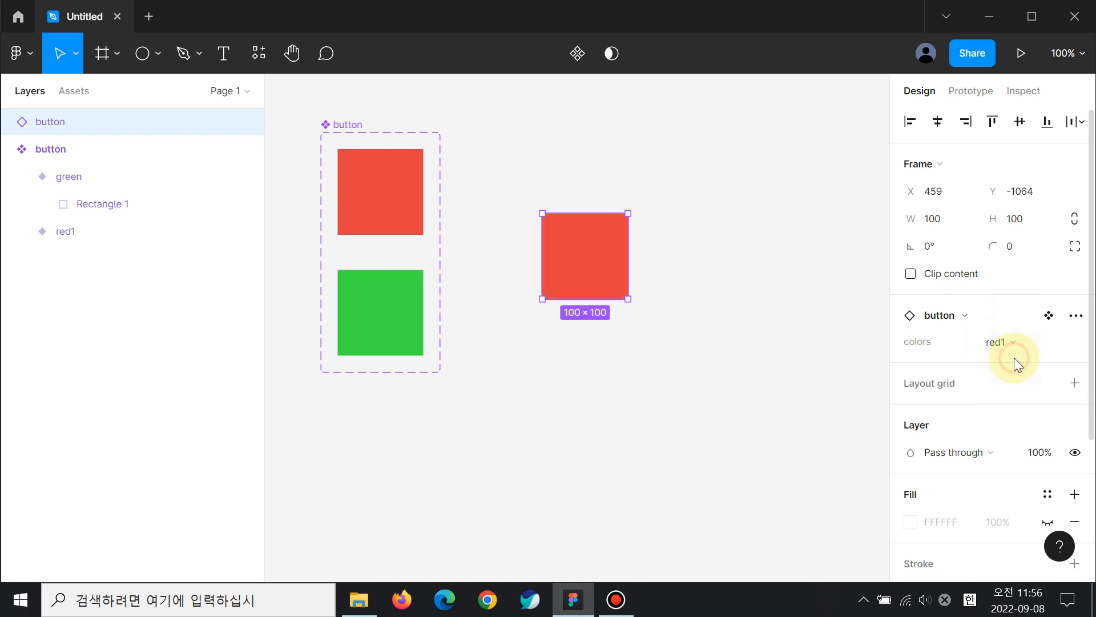
Rename the red variant's layer to "colors=red2" and select the separate instance to check its colors value.
double_click(67, 233)
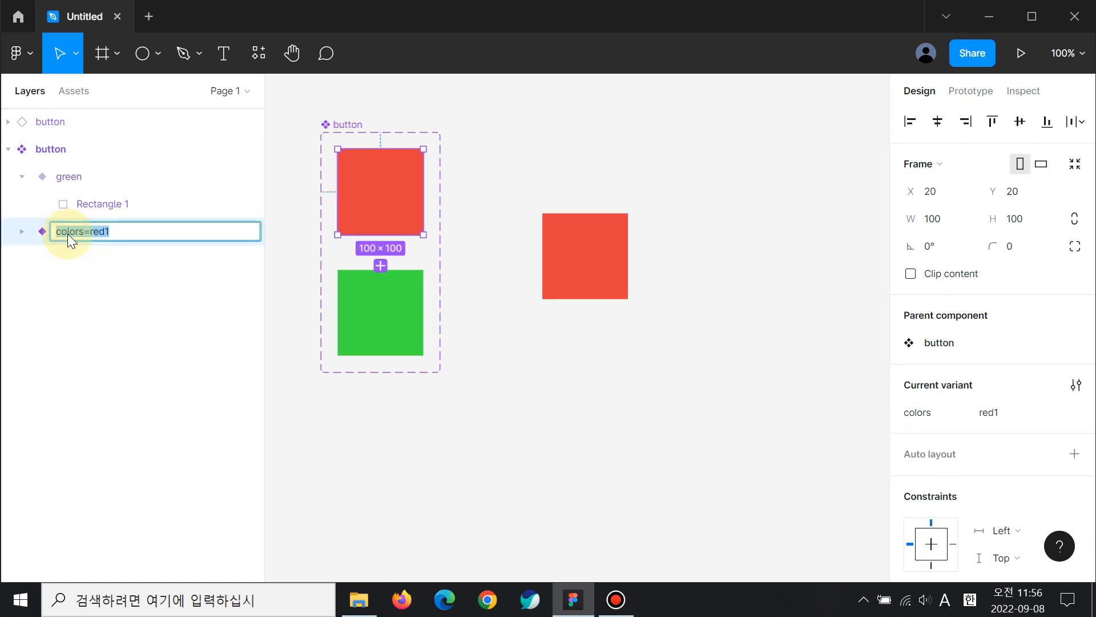
key("Right")
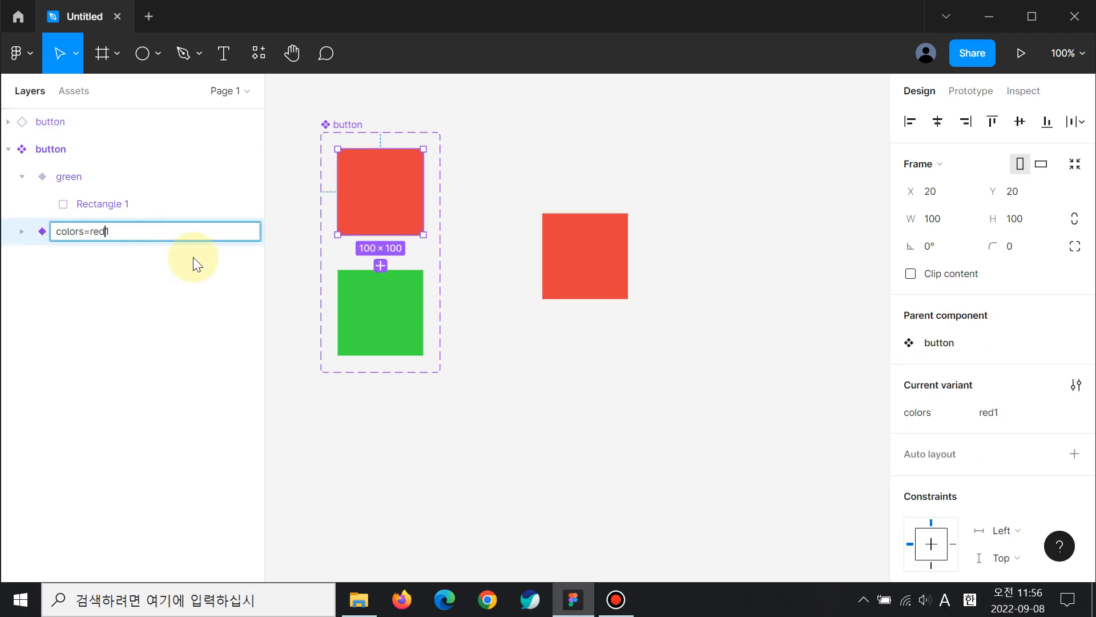
key("Left")
key("Left")
key("Left")
key("BackSpace")
type("2")
key("Return")
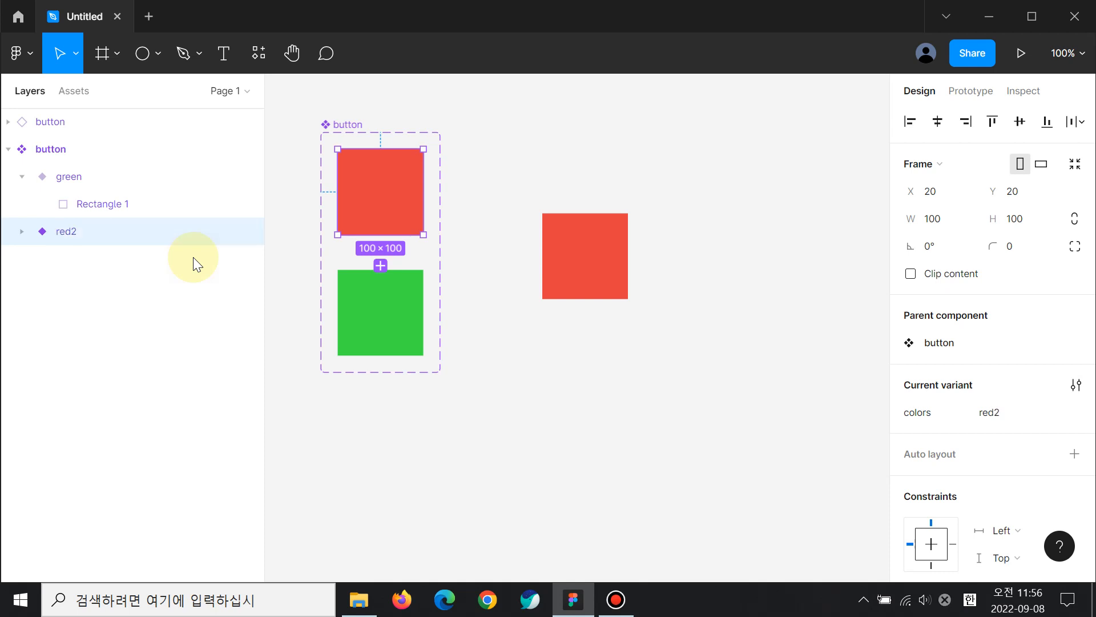
left_click(611, 238)
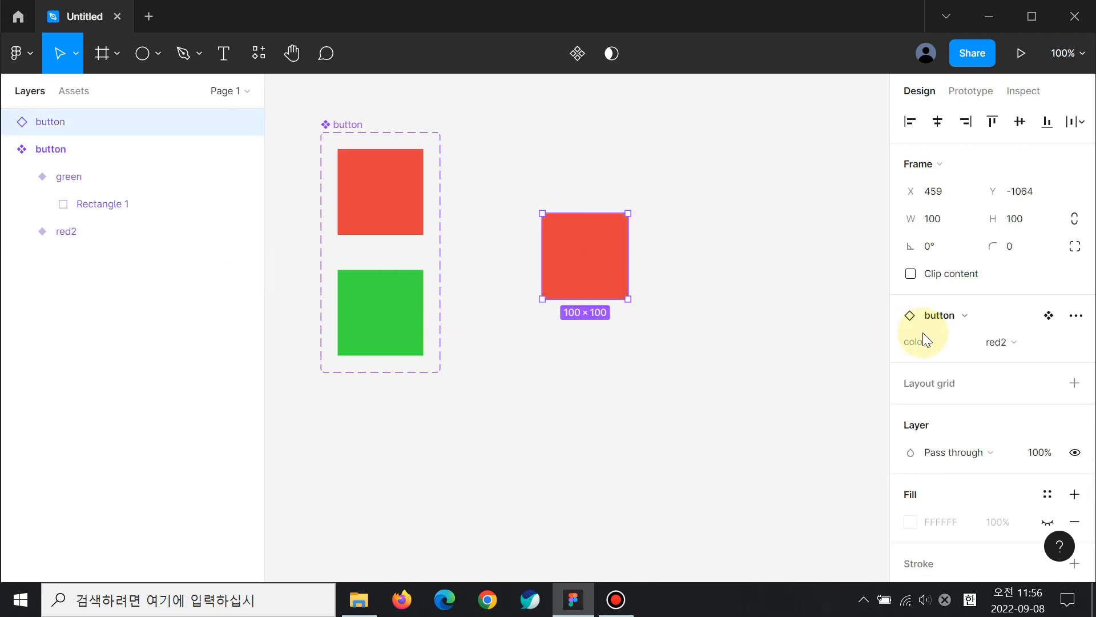